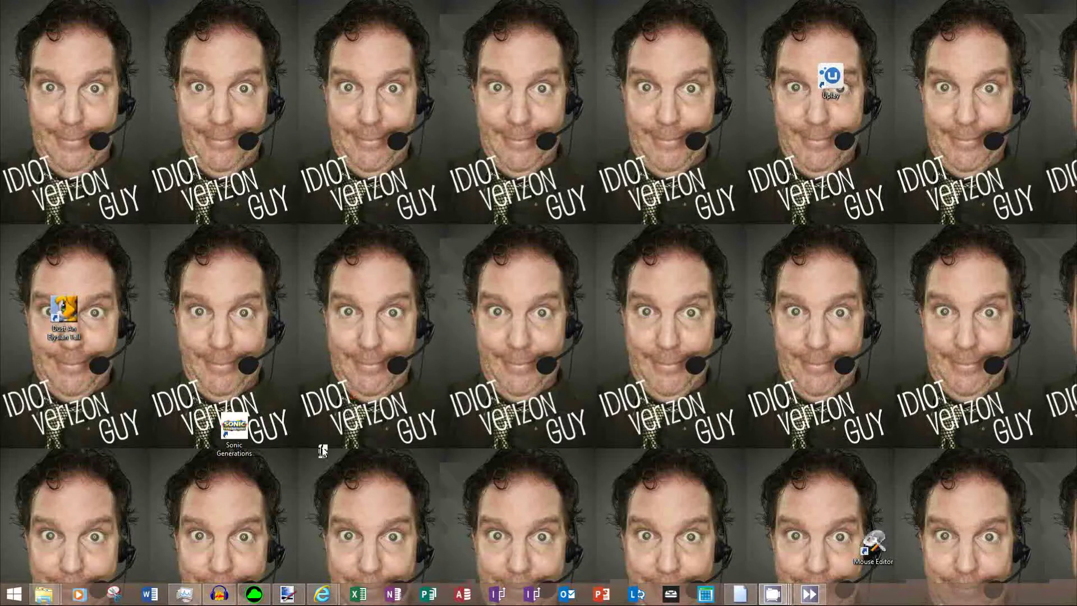
Bring up the Yahoo page in Internet Explorer and search for "zelda from video game"
{"action": "mouse_move", "coordinate": [324, 587]}
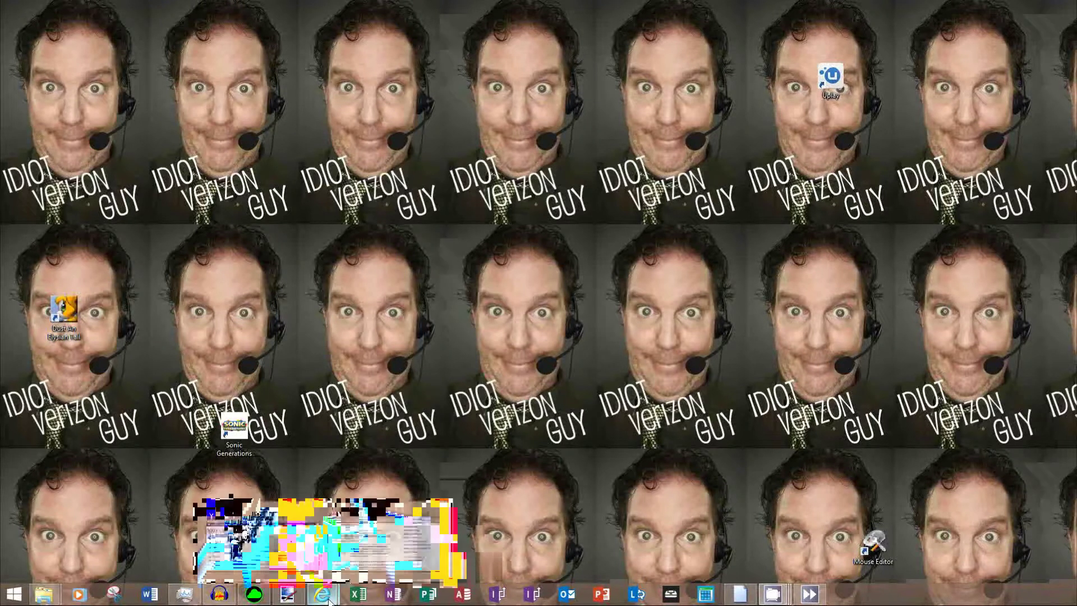
{"action": "left_click", "coordinate": [281, 561]}
{"action": "left_click", "coordinate": [281, 561]}
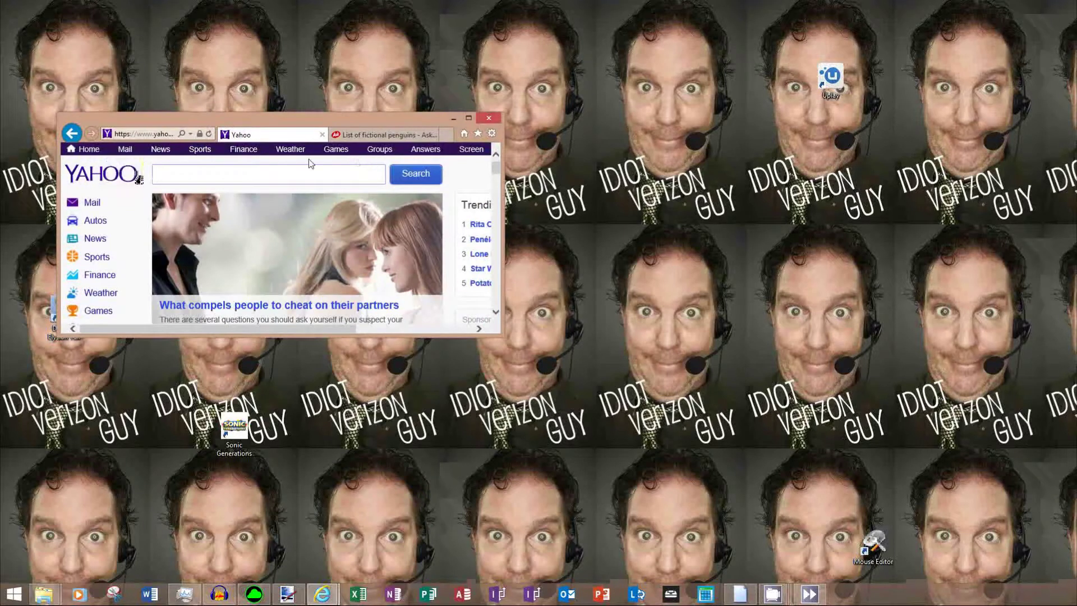
{"action": "type", "text": "zelda from w"}
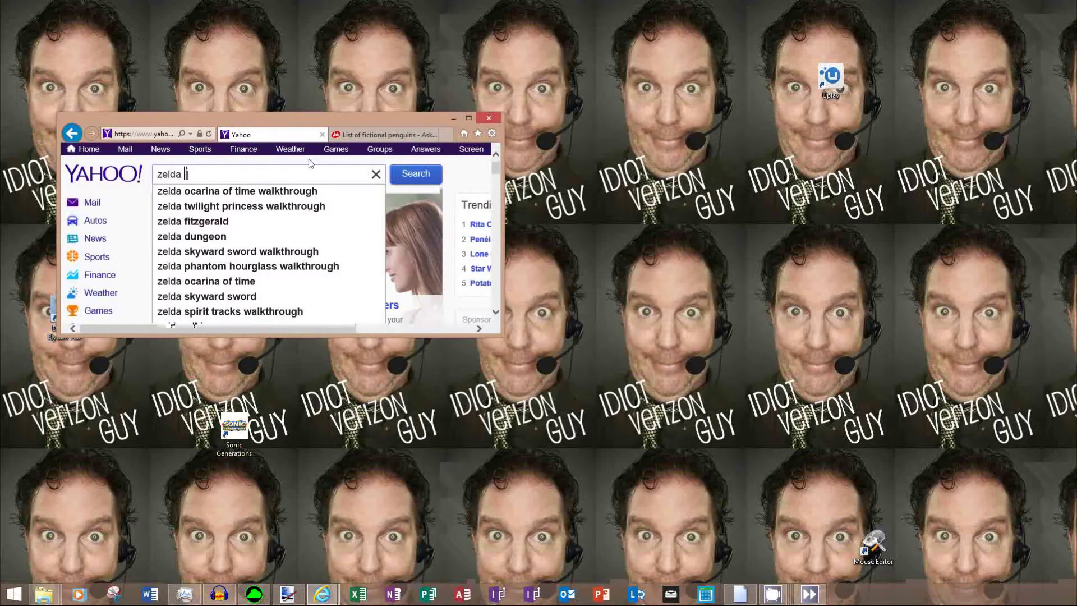
{"action": "type", "text": "ideo games"}
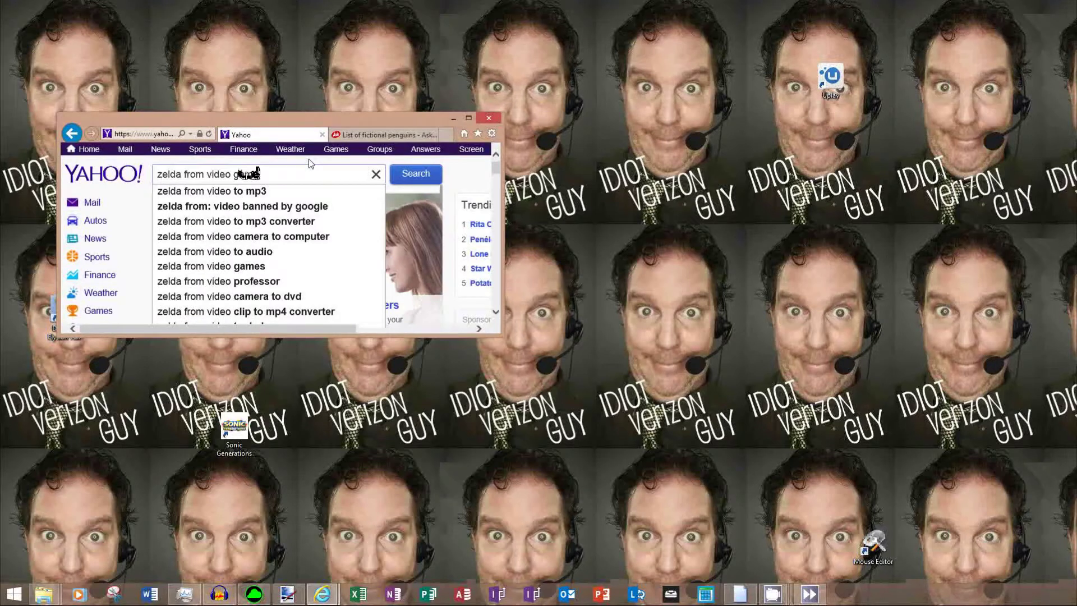
{"action": "key", "text": "Return"}
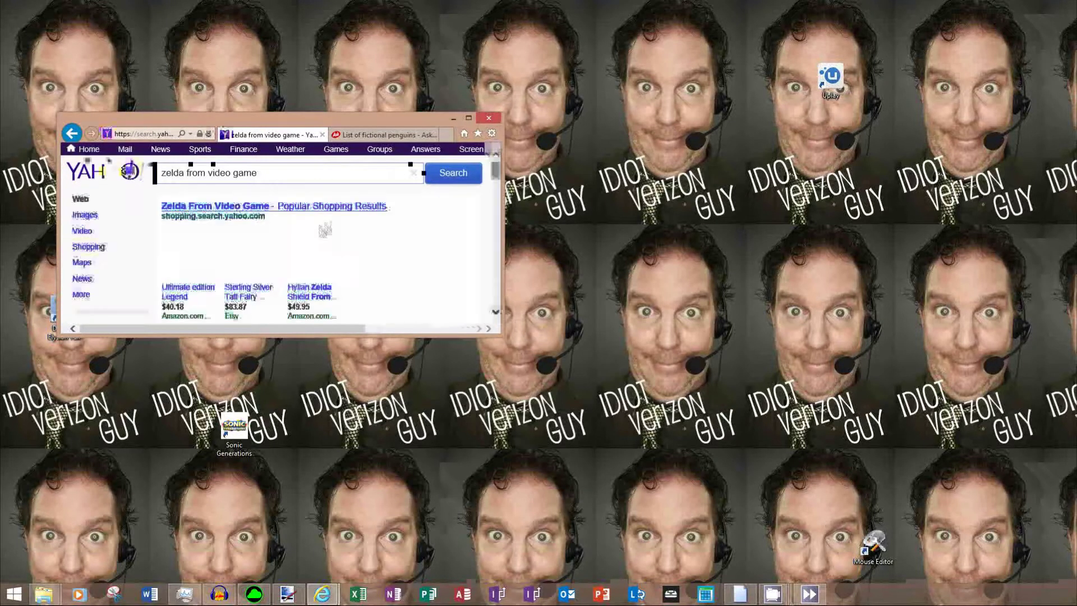
Show the image results, enlarge the browser window and open the picture of Link with sword and shield beside a brick wall
{"action": "scroll", "coordinate": [340, 262], "scroll_direction": "down", "scroll_amount": 3}
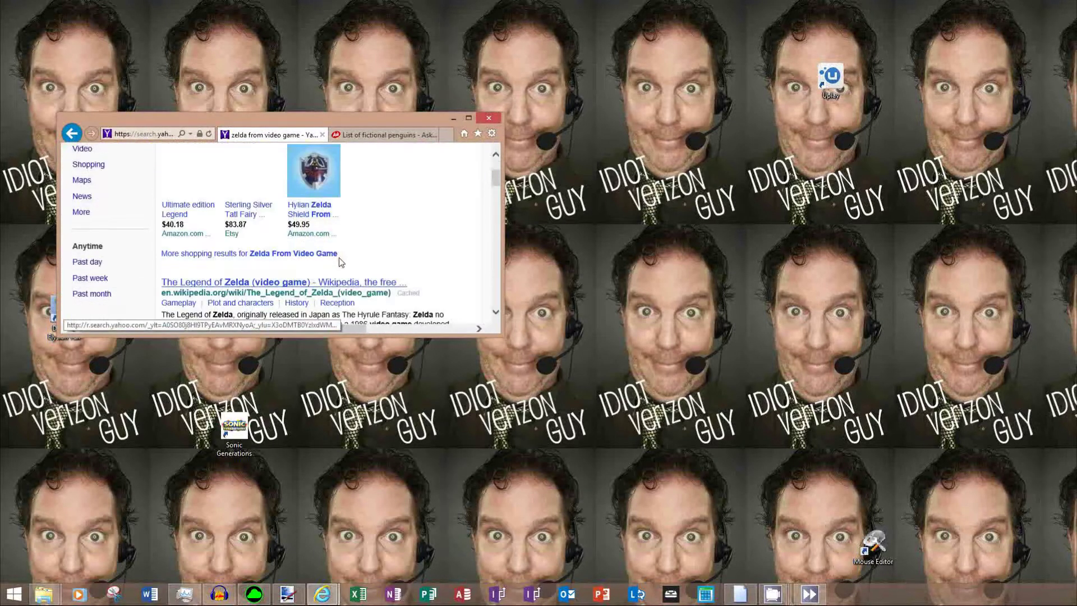
{"action": "scroll", "coordinate": [340, 262], "scroll_direction": "up", "scroll_amount": 3}
{"action": "scroll", "coordinate": [275, 235], "scroll_direction": "up", "scroll_amount": 2}
{"action": "left_click", "coordinate": [92, 217]}
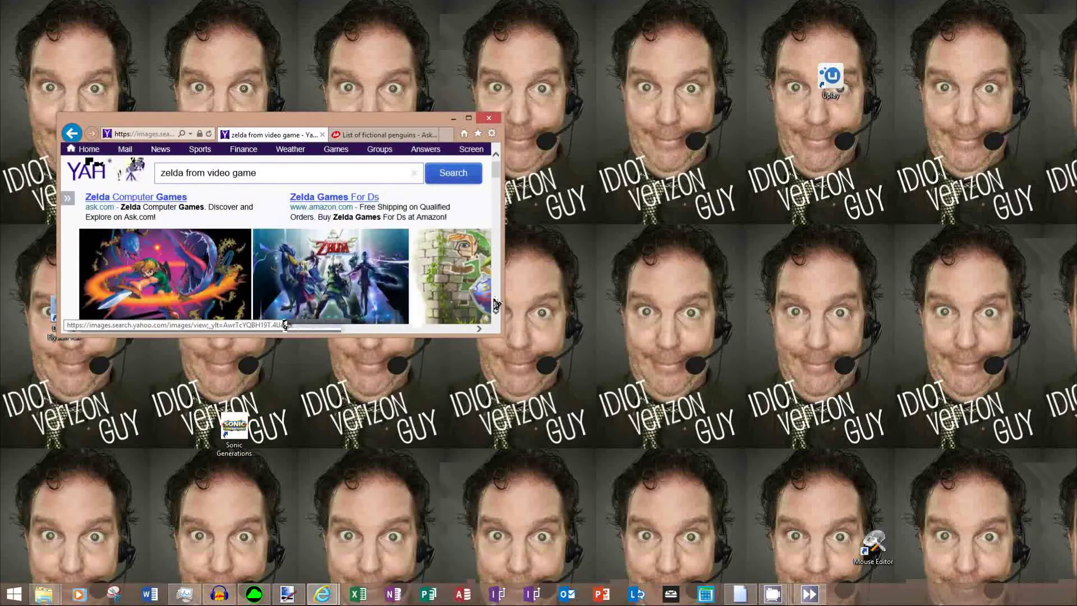
{"action": "scroll", "coordinate": [174, 244], "scroll_direction": "down", "scroll_amount": 1}
{"action": "left_click_drag", "start_coordinate": [498, 339], "coordinate": [758, 470]}
{"action": "left_click", "coordinate": [521, 292]}
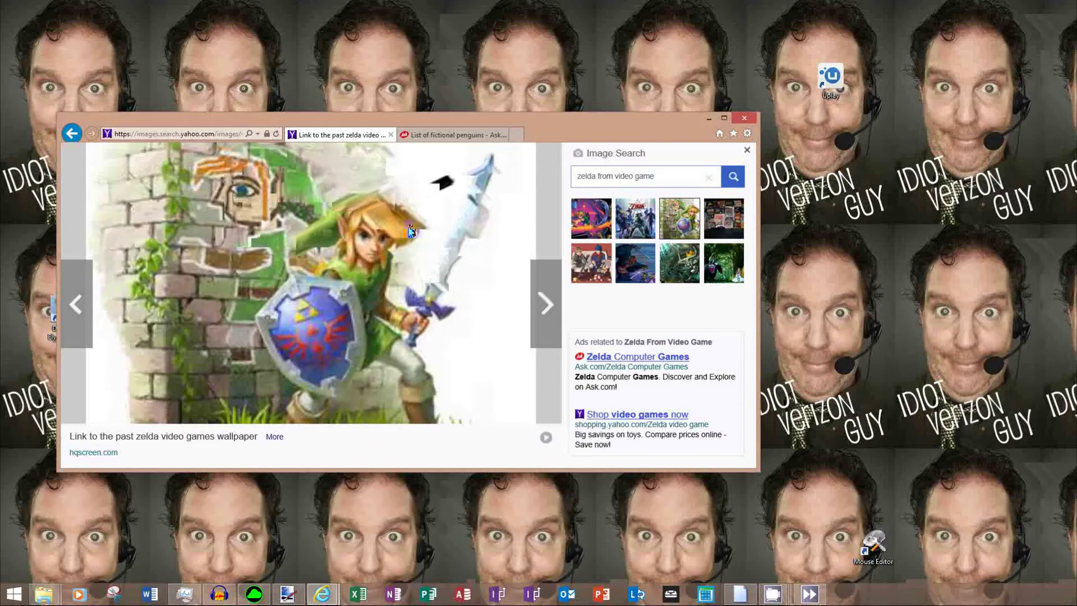
Arrange the narrowed browser window and the Paint.NET window side by side so Link's picture shows next to the blank canvas
{"action": "left_click_drag", "start_coordinate": [757, 444], "coordinate": [575, 437]}
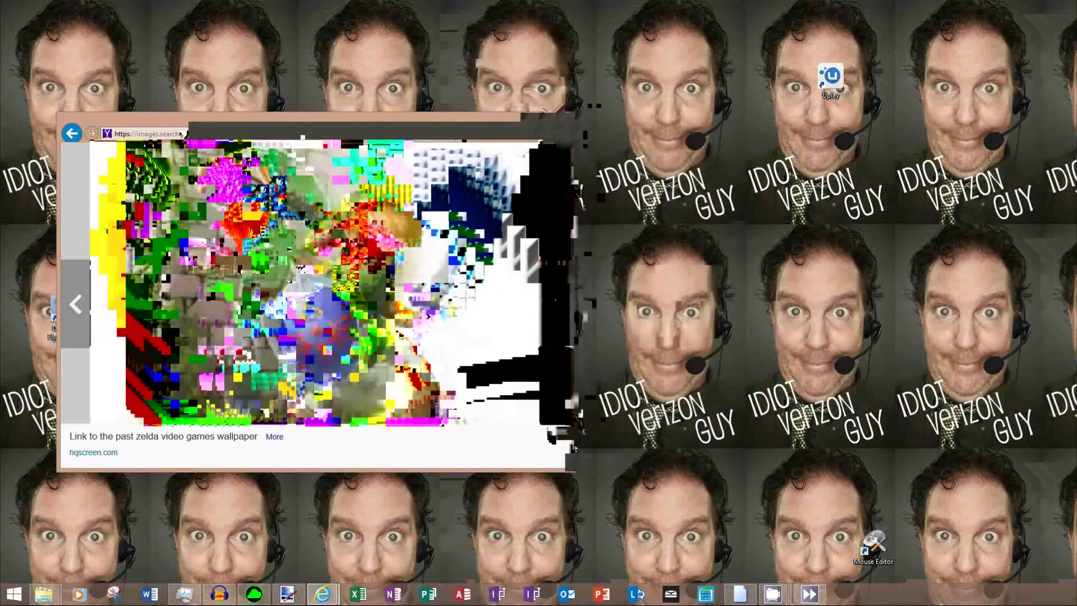
{"action": "left_click_drag", "start_coordinate": [475, 128], "coordinate": [439, 100]}
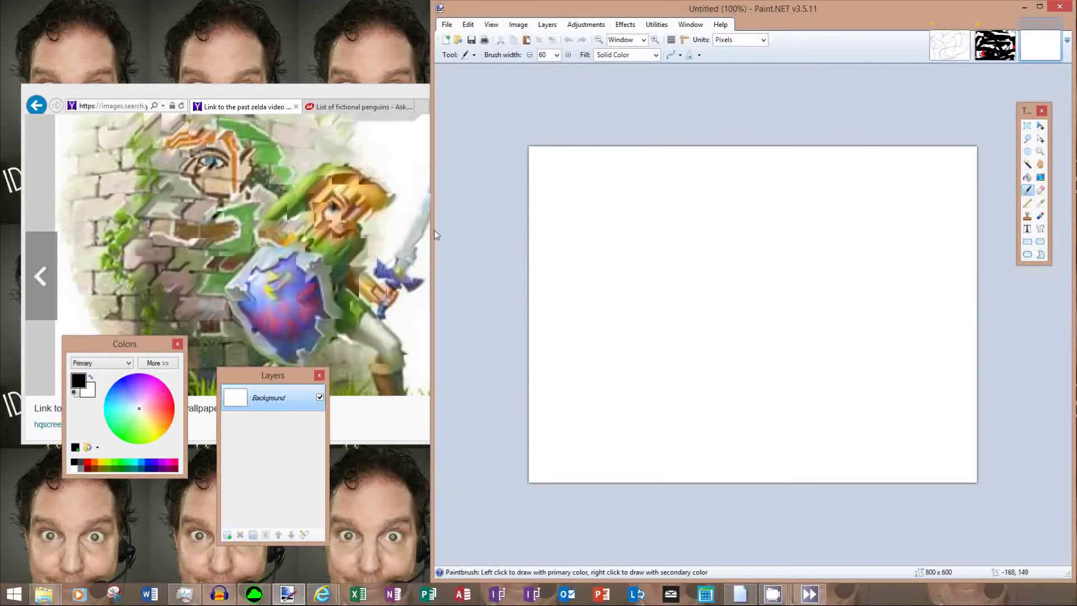
{"action": "left_click_drag", "start_coordinate": [437, 235], "coordinate": [483, 224]}
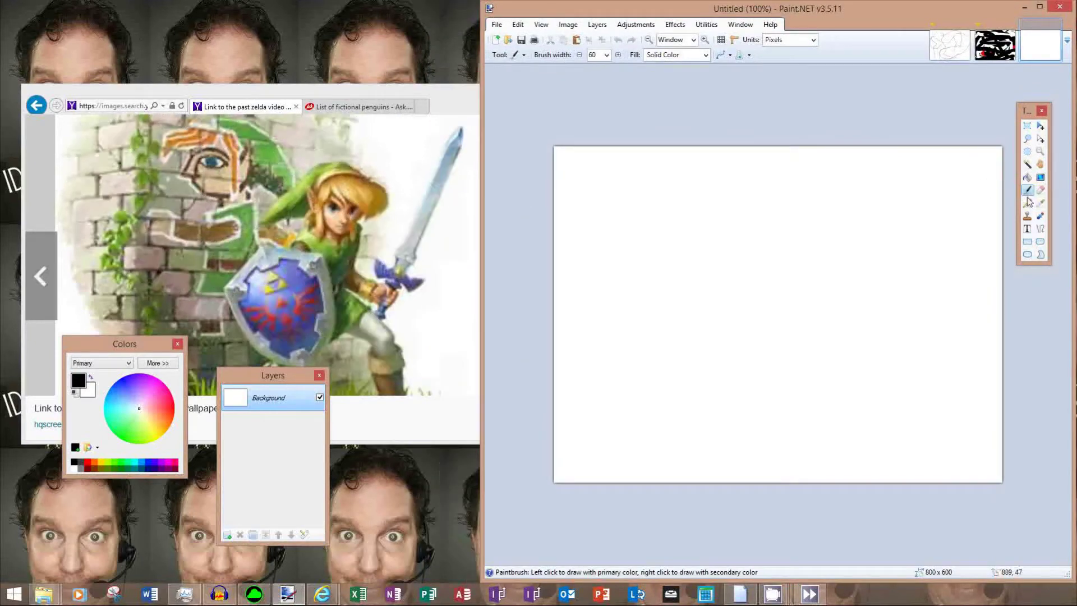
Set the brush width to 2 and draw the outline of Link's hair with the pointed ear and side locks in black
{"action": "left_click", "coordinate": [606, 54]}
{"action": "scroll", "coordinate": [607, 81], "scroll_direction": "up", "scroll_amount": 6}
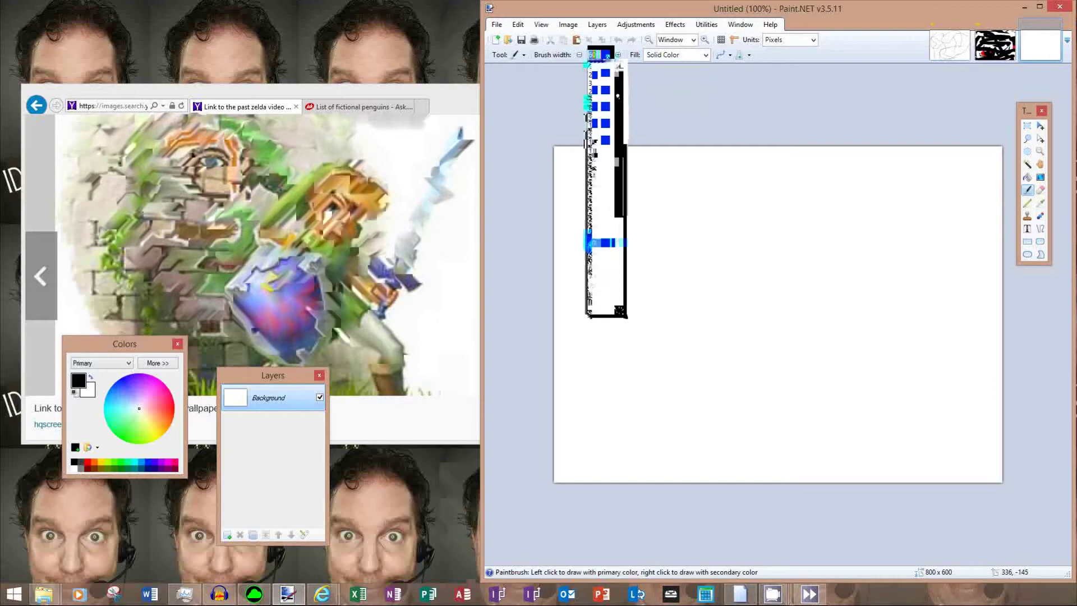
{"action": "left_click", "coordinate": [605, 76]}
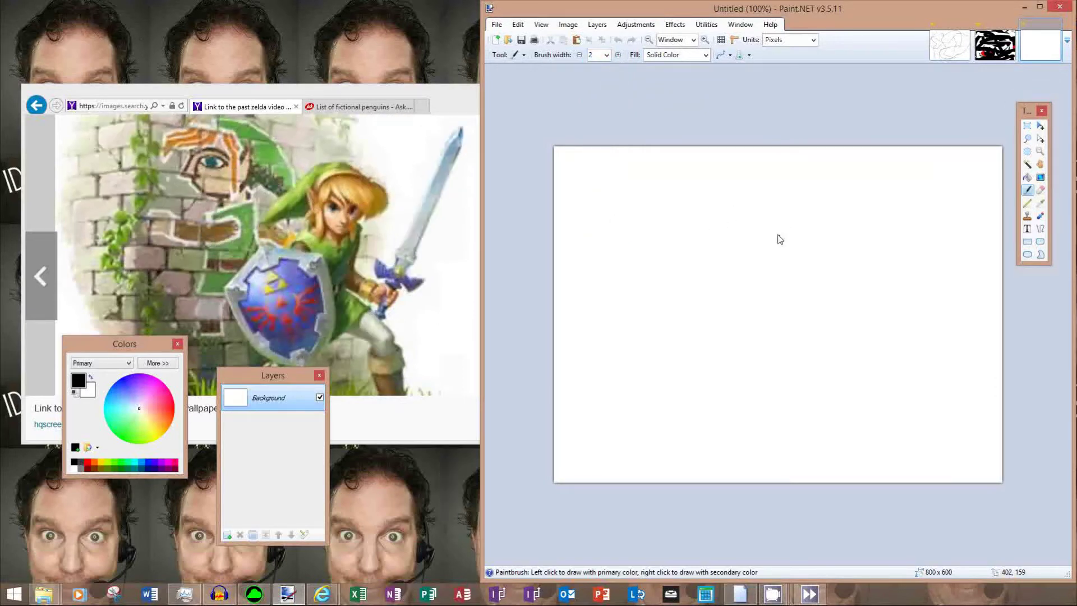
{"action": "mouse_move", "coordinate": [776, 235]}
{"action": "left_mouse_down"}
{"action": "mouse_move", "coordinate": [753, 206]}
{"action": "mouse_move", "coordinate": [781, 264]}
{"action": "mouse_move", "coordinate": [768, 229]}
{"action": "mouse_move", "coordinate": [793, 203]}
{"action": "mouse_move", "coordinate": [836, 199]}
{"action": "mouse_move", "coordinate": [887, 224]}
{"action": "mouse_move", "coordinate": [896, 254]}
{"action": "mouse_move", "coordinate": [872, 275]}
{"action": "mouse_move", "coordinate": [819, 245]}
{"action": "left_mouse_up"}
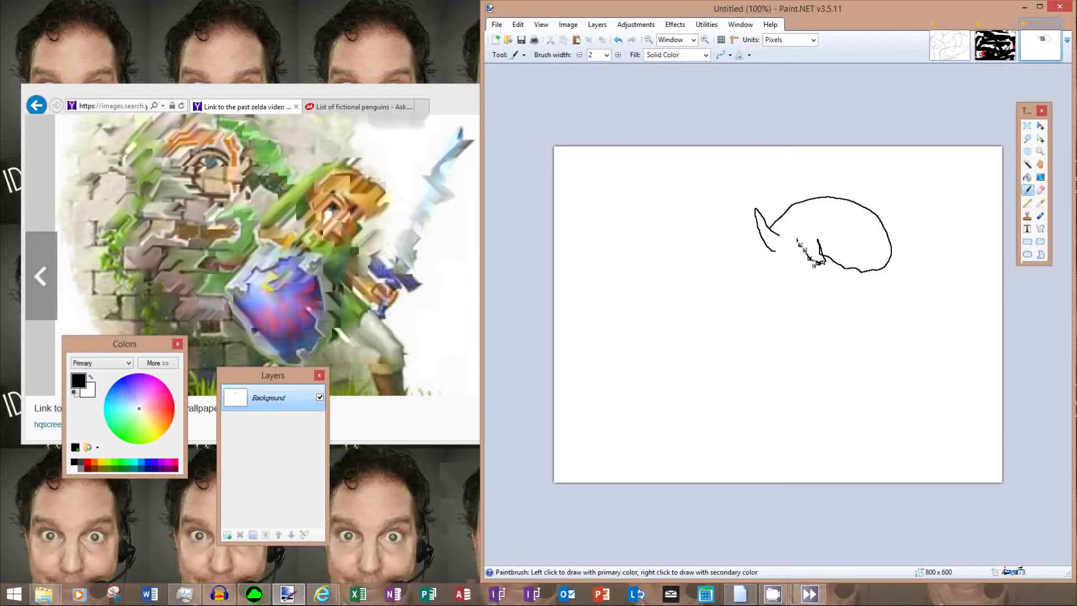
{"action": "mouse_move", "coordinate": [797, 244]}
{"action": "left_mouse_down"}
{"action": "mouse_move", "coordinate": [769, 310]}
{"action": "mouse_move", "coordinate": [748, 302]}
{"action": "mouse_move", "coordinate": [767, 285]}
{"action": "mouse_move", "coordinate": [752, 275]}
{"action": "left_mouse_up"}
{"action": "key", "text": "ctrl+z"}
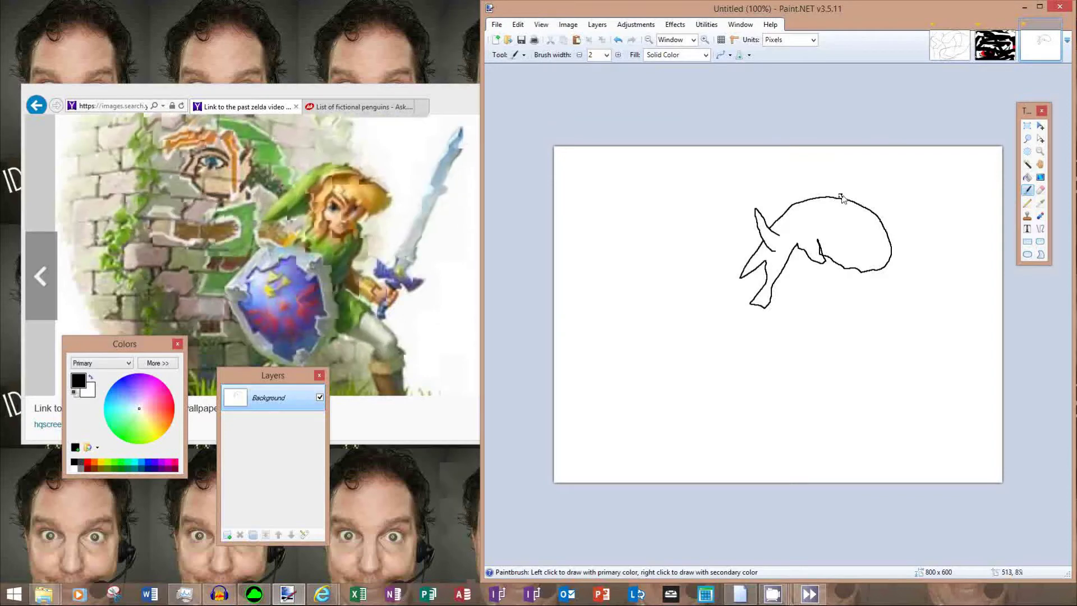
Draw the long cap with its brim and jagged edge behind the hair, and the face with eyes, nose, mouth and jawline
{"action": "mouse_move", "coordinate": [805, 190]}
{"action": "left_mouse_down"}
{"action": "mouse_move", "coordinate": [723, 182]}
{"action": "mouse_move", "coordinate": [648, 253]}
{"action": "mouse_move", "coordinate": [611, 267]}
{"action": "mouse_move", "coordinate": [636, 274]}
{"action": "mouse_move", "coordinate": [678, 259]}
{"action": "mouse_move", "coordinate": [664, 285]}
{"action": "mouse_move", "coordinate": [698, 267]}
{"action": "mouse_move", "coordinate": [688, 292]}
{"action": "mouse_move", "coordinate": [717, 266]}
{"action": "mouse_move", "coordinate": [704, 295]}
{"action": "mouse_move", "coordinate": [740, 261]}
{"action": "left_mouse_up"}
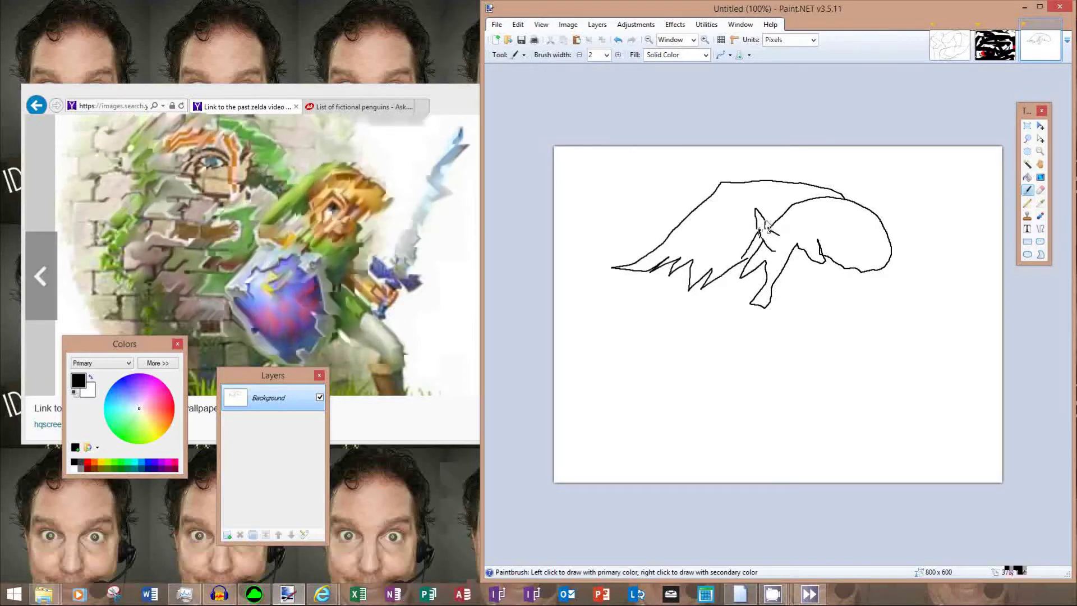
{"action": "left_click_drag", "start_coordinate": [775, 207], "coordinate": [819, 183]}
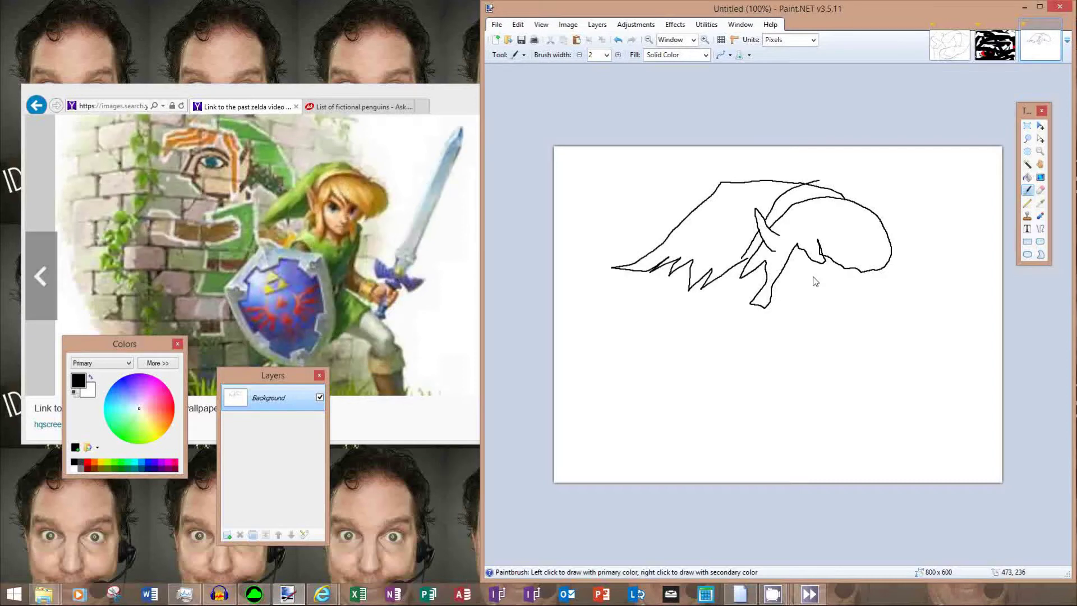
{"action": "left_click_drag", "start_coordinate": [803, 270], "coordinate": [829, 290]}
{"action": "mouse_move", "coordinate": [845, 285]}
{"action": "left_mouse_down"}
{"action": "mouse_move", "coordinate": [862, 284]}
{"action": "mouse_move", "coordinate": [803, 263]}
{"action": "left_mouse_up"}
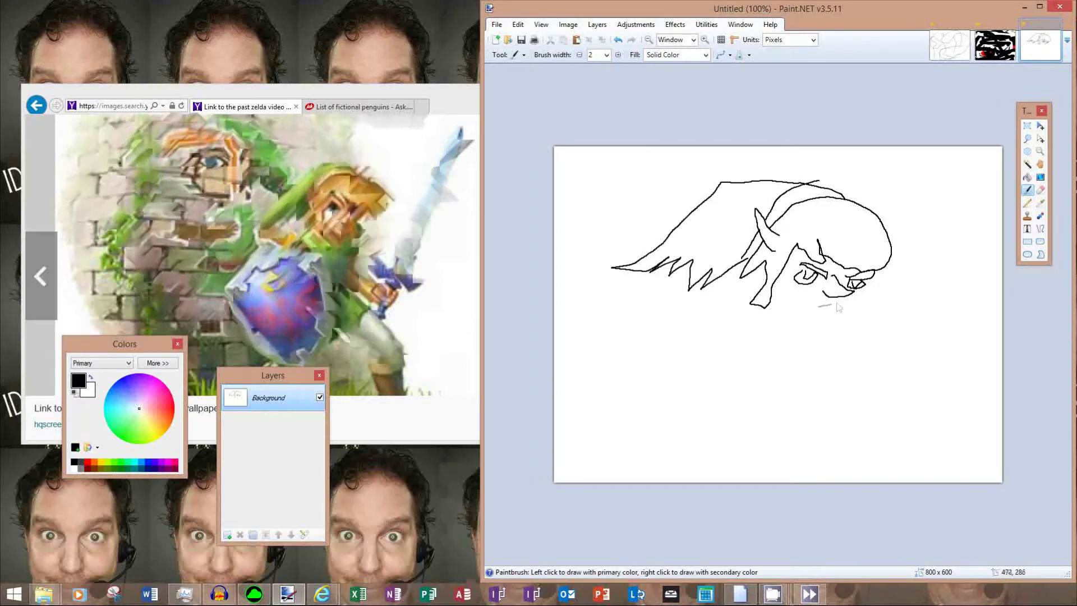
{"action": "mouse_move", "coordinate": [818, 307]}
{"action": "left_mouse_down"}
{"action": "mouse_move", "coordinate": [836, 302]}
{"action": "mouse_move", "coordinate": [829, 312]}
{"action": "left_mouse_up"}
{"action": "mouse_move", "coordinate": [834, 309]}
{"action": "left_mouse_down"}
{"action": "mouse_move", "coordinate": [879, 305]}
{"action": "mouse_move", "coordinate": [860, 333]}
{"action": "mouse_move", "coordinate": [839, 337]}
{"action": "mouse_move", "coordinate": [816, 335]}
{"action": "mouse_move", "coordinate": [779, 291]}
{"action": "left_mouse_up"}
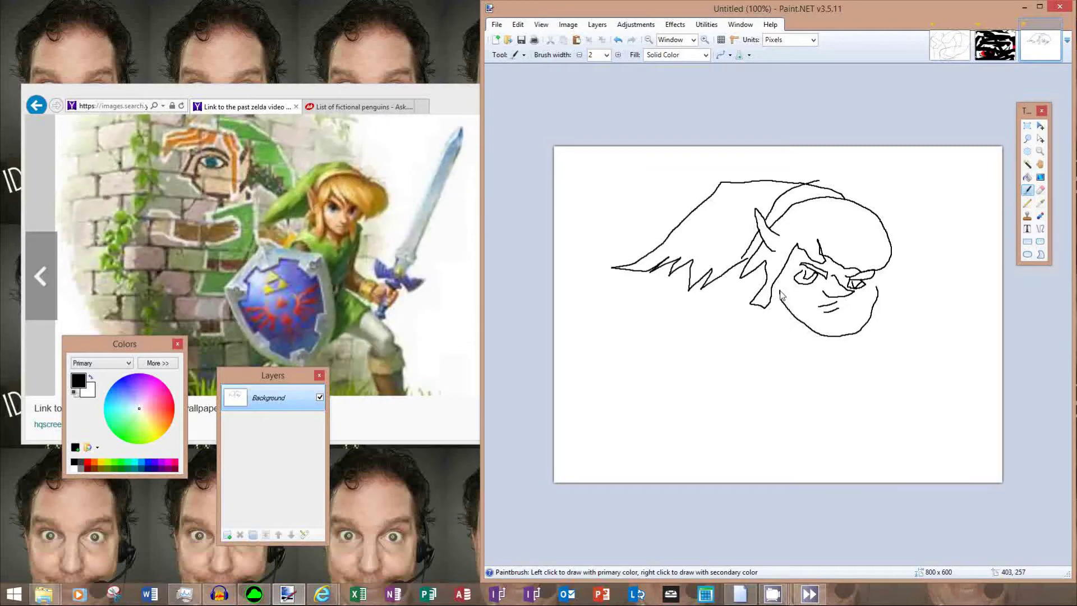
Draw the hair lock on the far side of the face, and the neck, shoulder and sword-arm outlines below the head
{"action": "mouse_move", "coordinate": [886, 267]}
{"action": "left_mouse_down"}
{"action": "mouse_move", "coordinate": [898, 293]}
{"action": "mouse_move", "coordinate": [891, 337]}
{"action": "mouse_move", "coordinate": [877, 312]}
{"action": "left_mouse_up"}
{"action": "mouse_move", "coordinate": [759, 307]}
{"action": "left_mouse_down"}
{"action": "mouse_move", "coordinate": [765, 353]}
{"action": "mouse_move", "coordinate": [734, 325]}
{"action": "left_mouse_up"}
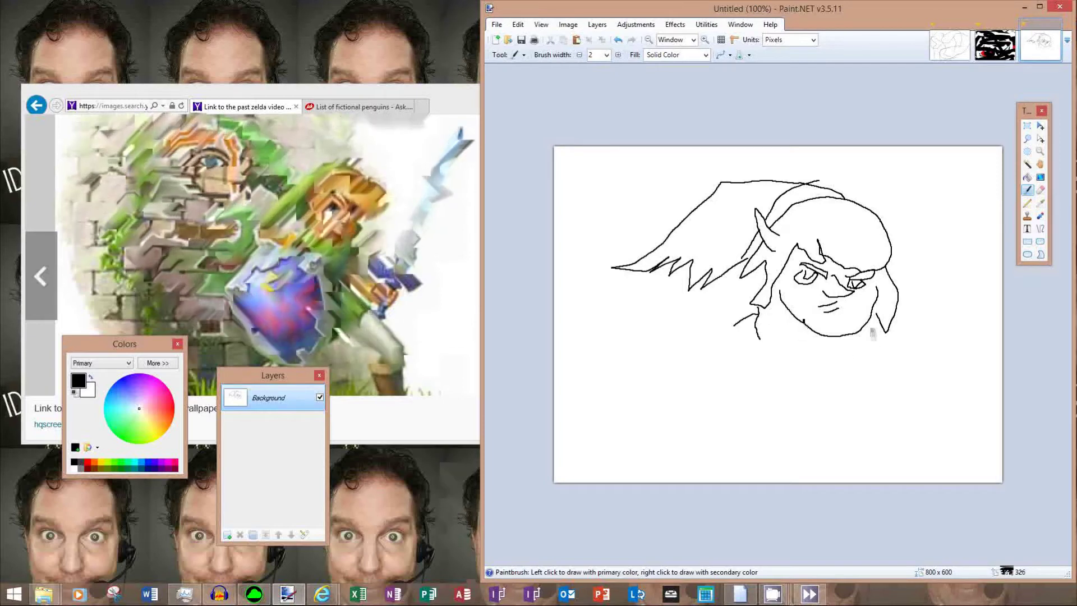
{"action": "mouse_move", "coordinate": [871, 325]}
{"action": "left_mouse_down"}
{"action": "mouse_move", "coordinate": [897, 352]}
{"action": "mouse_move", "coordinate": [882, 361]}
{"action": "mouse_move", "coordinate": [884, 400]}
{"action": "mouse_move", "coordinate": [923, 399]}
{"action": "mouse_move", "coordinate": [898, 395]}
{"action": "mouse_move", "coordinate": [940, 382]}
{"action": "mouse_move", "coordinate": [909, 397]}
{"action": "left_mouse_up"}
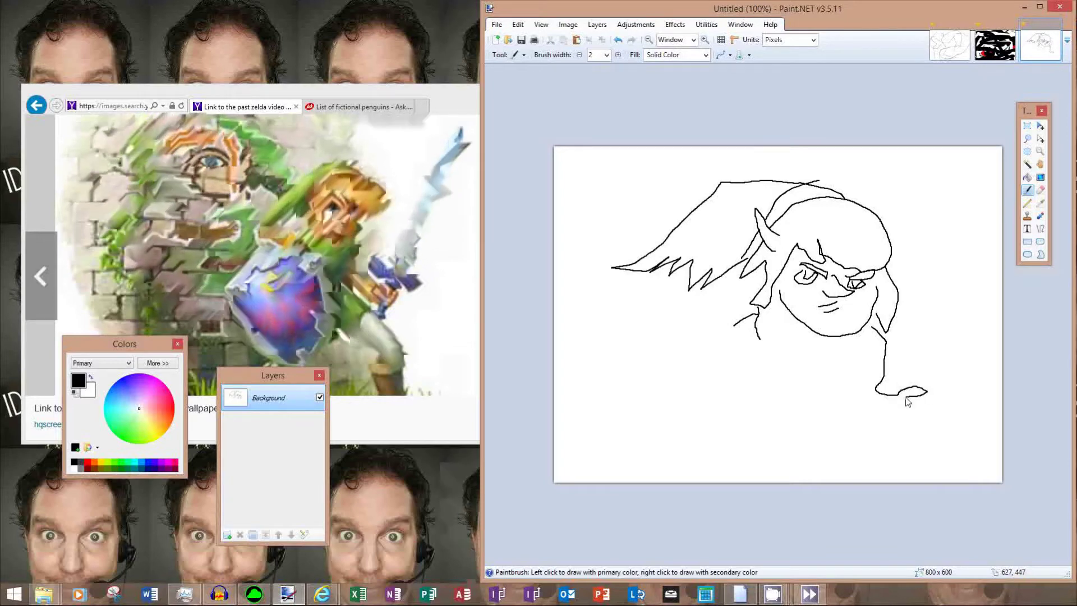
Draw the upright sword with its curved crossguard and handle, and the cuffed hand gripping it
{"action": "mouse_move", "coordinate": [922, 393]}
{"action": "left_mouse_down"}
{"action": "mouse_move", "coordinate": [899, 379]}
{"action": "mouse_move", "coordinate": [900, 362]}
{"action": "mouse_move", "coordinate": [912, 362]}
{"action": "mouse_move", "coordinate": [919, 385]}
{"action": "mouse_move", "coordinate": [964, 370]}
{"action": "mouse_move", "coordinate": [986, 393]}
{"action": "mouse_move", "coordinate": [938, 317]}
{"action": "mouse_move", "coordinate": [957, 190]}
{"action": "mouse_move", "coordinate": [975, 189]}
{"action": "mouse_move", "coordinate": [935, 408]}
{"action": "left_mouse_up"}
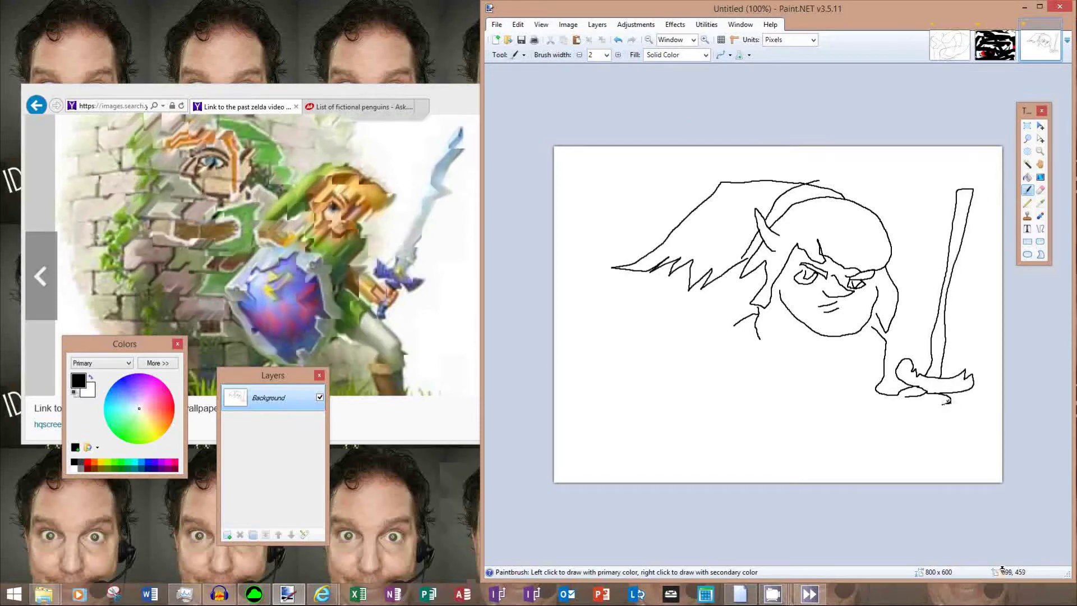
{"action": "left_click_drag", "start_coordinate": [942, 413], "coordinate": [935, 417]}
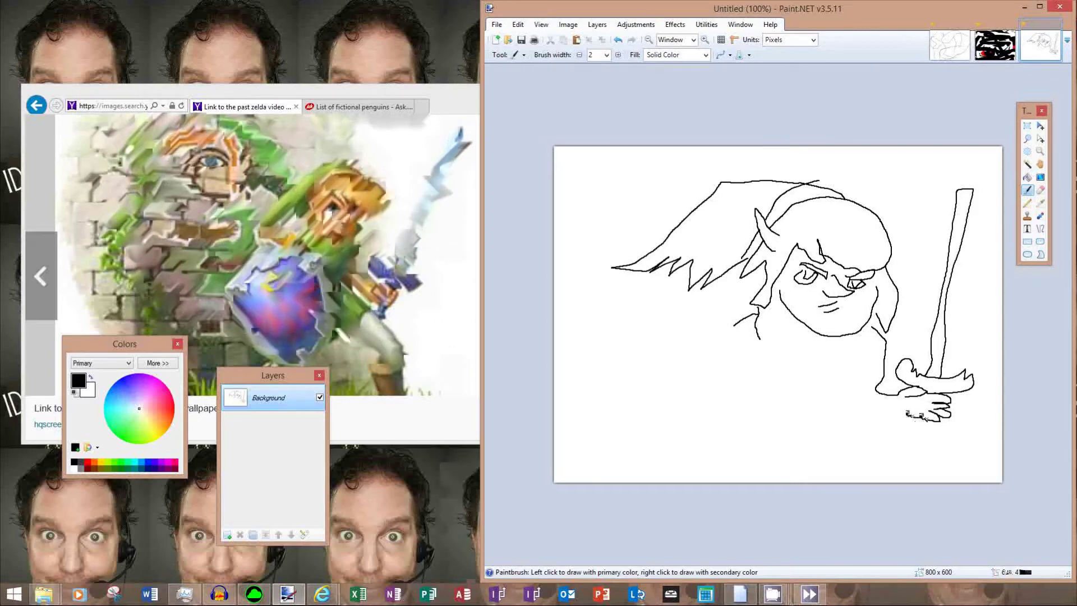
{"action": "left_click_drag", "start_coordinate": [879, 412], "coordinate": [900, 395]}
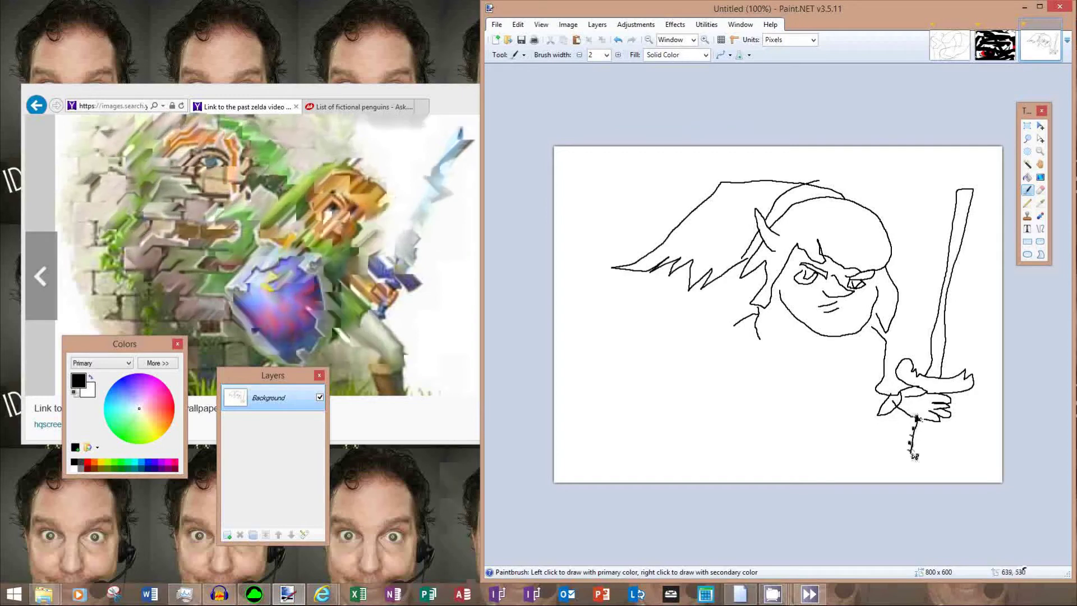
{"action": "left_click_drag", "start_coordinate": [915, 455], "coordinate": [932, 450]}
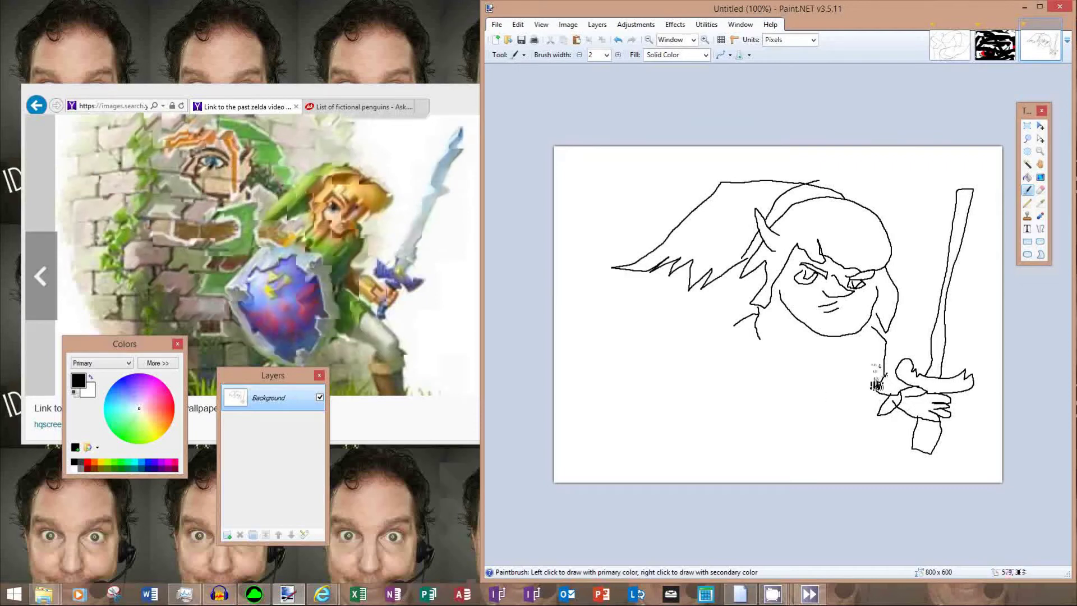
Outline the inside of the sword arm, the side of the torso and the tunic's hem along the canvas's lower edge
{"action": "left_click_drag", "start_coordinate": [879, 365], "coordinate": [857, 405]}
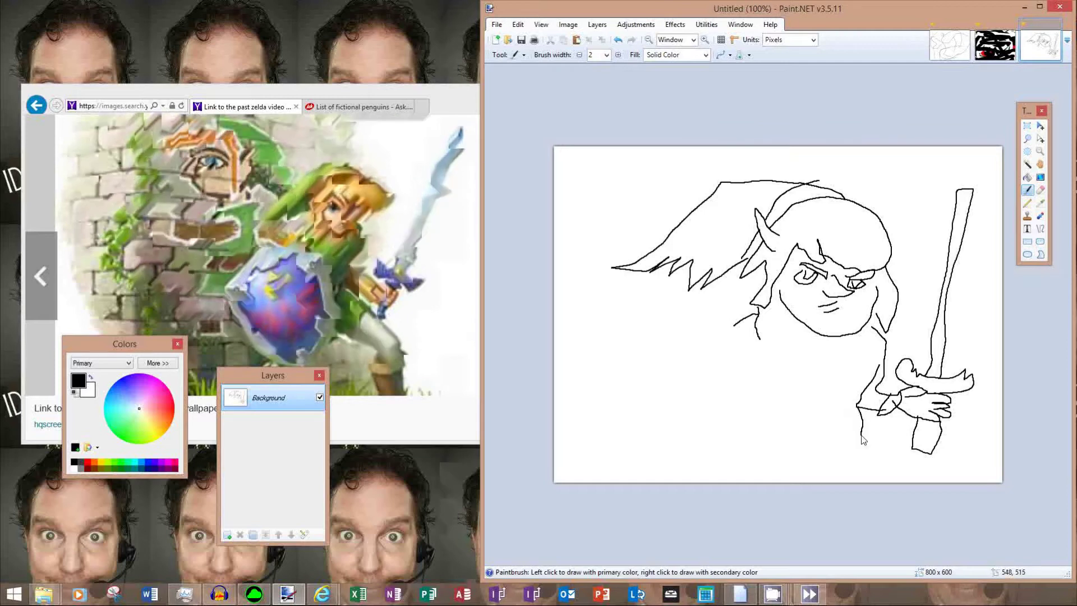
{"action": "mouse_move", "coordinate": [891, 460]}
{"action": "left_mouse_down"}
{"action": "mouse_move", "coordinate": [905, 502]}
{"action": "mouse_move", "coordinate": [899, 472]}
{"action": "mouse_move", "coordinate": [793, 485]}
{"action": "left_mouse_up"}
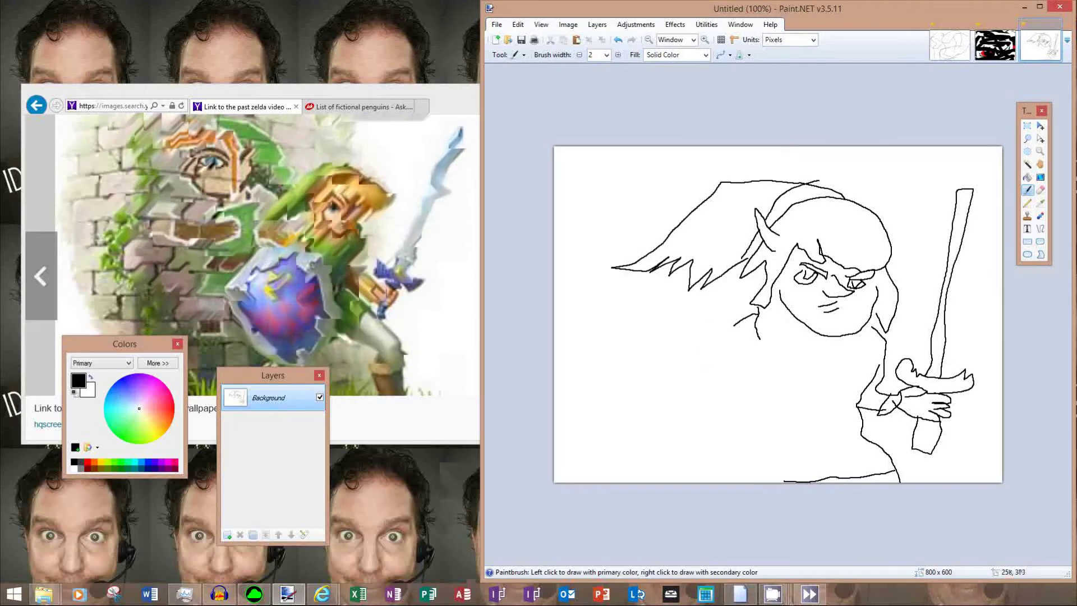
Draw the pointed shield in front of the other shoulder, with its crest and crossing lines inside
{"action": "mouse_move", "coordinate": [687, 327]}
{"action": "left_mouse_down"}
{"action": "mouse_move", "coordinate": [671, 356]}
{"action": "mouse_move", "coordinate": [683, 397]}
{"action": "mouse_move", "coordinate": [702, 440]}
{"action": "mouse_move", "coordinate": [739, 464]}
{"action": "mouse_move", "coordinate": [785, 366]}
{"action": "mouse_move", "coordinate": [762, 339]}
{"action": "left_mouse_up"}
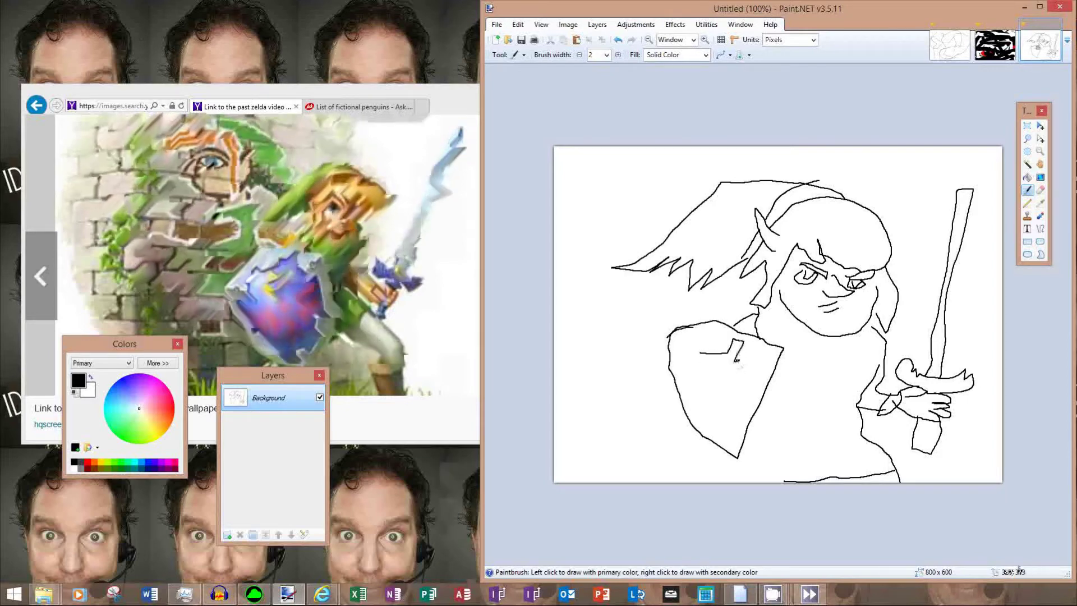
{"action": "mouse_move", "coordinate": [759, 362]}
{"action": "left_mouse_down"}
{"action": "mouse_move", "coordinate": [771, 373]}
{"action": "mouse_move", "coordinate": [723, 377]}
{"action": "mouse_move", "coordinate": [750, 392]}
{"action": "mouse_move", "coordinate": [730, 415]}
{"action": "mouse_move", "coordinate": [711, 396]}
{"action": "mouse_move", "coordinate": [686, 411]}
{"action": "left_mouse_up"}
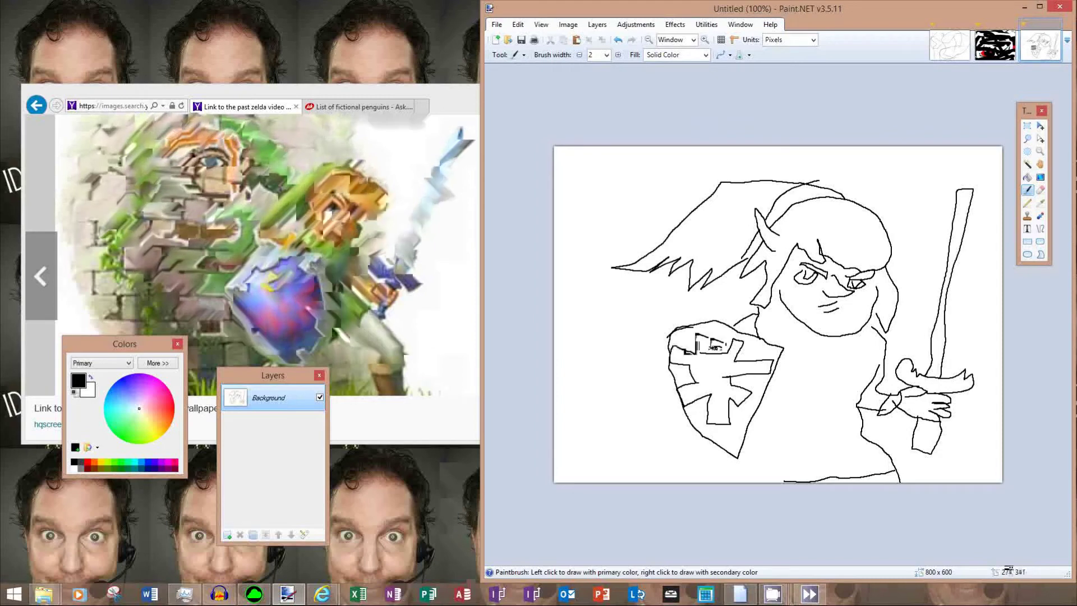
{"action": "mouse_move", "coordinate": [715, 337]}
{"action": "left_mouse_down"}
{"action": "mouse_move", "coordinate": [713, 361]}
{"action": "mouse_move", "coordinate": [721, 325]}
{"action": "mouse_move", "coordinate": [732, 346]}
{"action": "mouse_move", "coordinate": [729, 444]}
{"action": "mouse_move", "coordinate": [713, 349]}
{"action": "mouse_move", "coordinate": [732, 353]}
{"action": "mouse_move", "coordinate": [717, 373]}
{"action": "mouse_move", "coordinate": [745, 370]}
{"action": "mouse_move", "coordinate": [712, 381]}
{"action": "mouse_move", "coordinate": [726, 397]}
{"action": "mouse_move", "coordinate": [698, 411]}
{"action": "mouse_move", "coordinate": [746, 409]}
{"action": "mouse_move", "coordinate": [698, 418]}
{"action": "mouse_move", "coordinate": [706, 437]}
{"action": "mouse_move", "coordinate": [736, 443]}
{"action": "mouse_move", "coordinate": [694, 449]}
{"action": "left_mouse_up"}
{"action": "key", "text": "ctrl+z"}
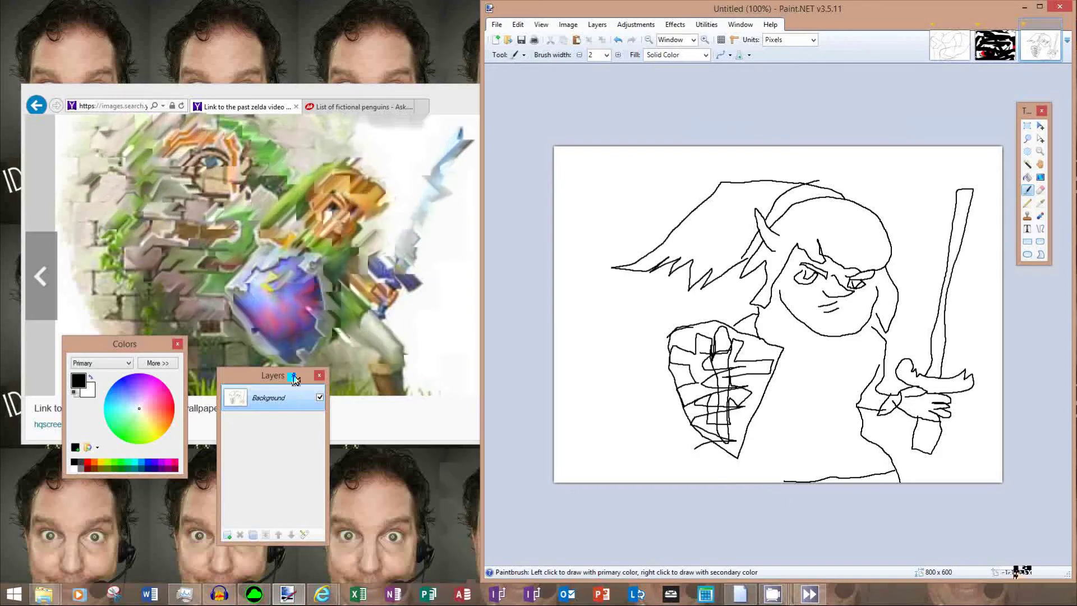
Draw the collar with its crossed lacing below the chin, and the belt with a buckle across the waist
{"action": "left_click_drag", "start_coordinate": [294, 377], "coordinate": [329, 420]}
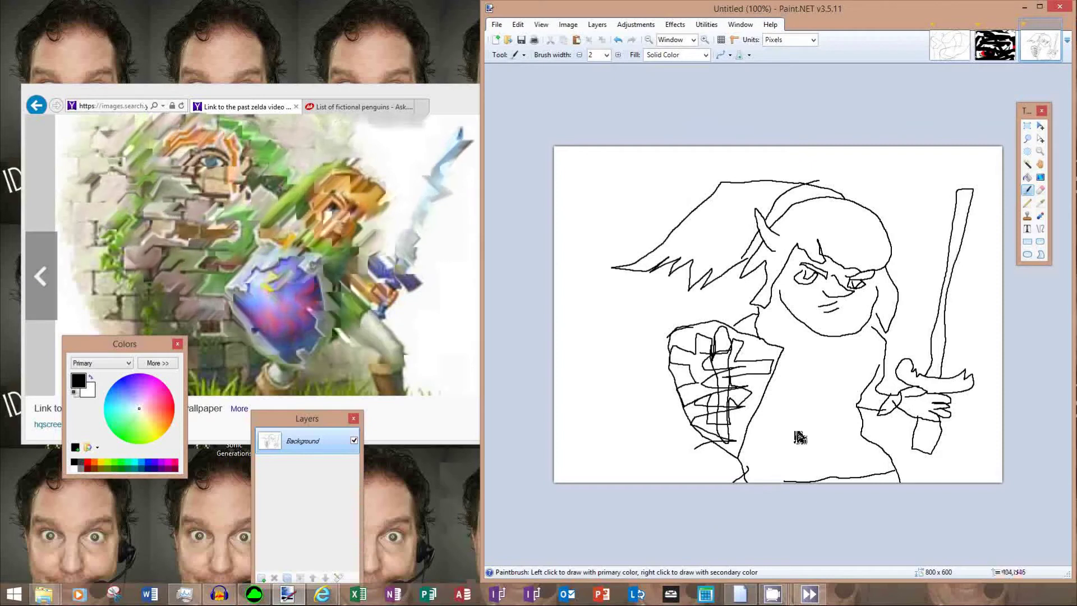
{"action": "left_click_drag", "start_coordinate": [768, 312], "coordinate": [815, 357]}
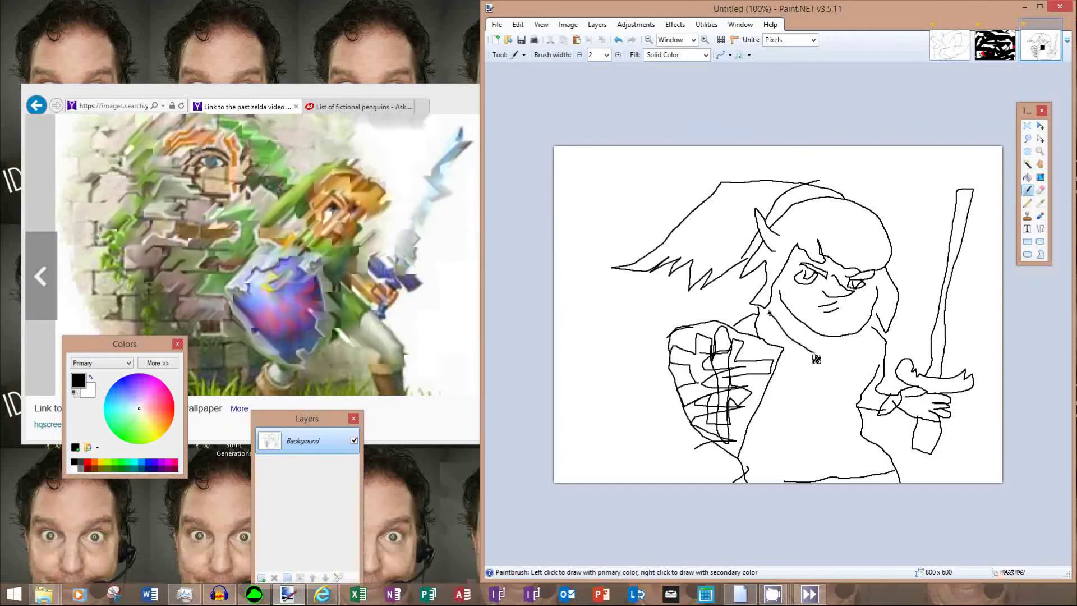
{"action": "mouse_move", "coordinate": [814, 355]}
{"action": "left_mouse_down"}
{"action": "mouse_move", "coordinate": [825, 376]}
{"action": "mouse_move", "coordinate": [889, 332]}
{"action": "left_mouse_up"}
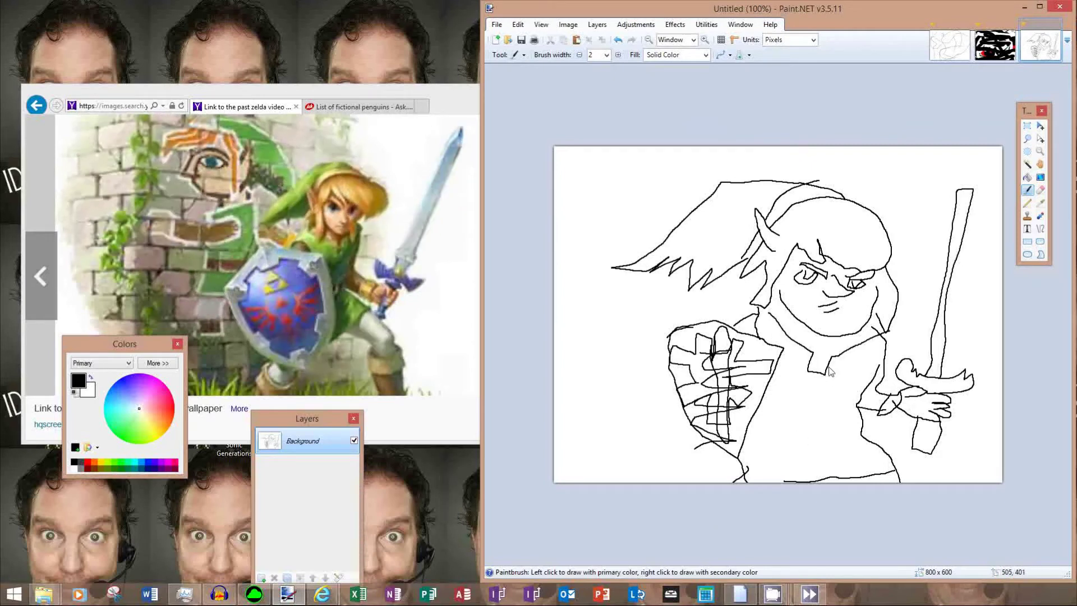
{"action": "mouse_move", "coordinate": [806, 357]}
{"action": "left_mouse_down"}
{"action": "mouse_move", "coordinate": [840, 371]}
{"action": "mouse_move", "coordinate": [826, 361]}
{"action": "mouse_move", "coordinate": [834, 357]}
{"action": "left_mouse_up"}
{"action": "left_click_drag", "start_coordinate": [795, 430], "coordinate": [743, 437]}
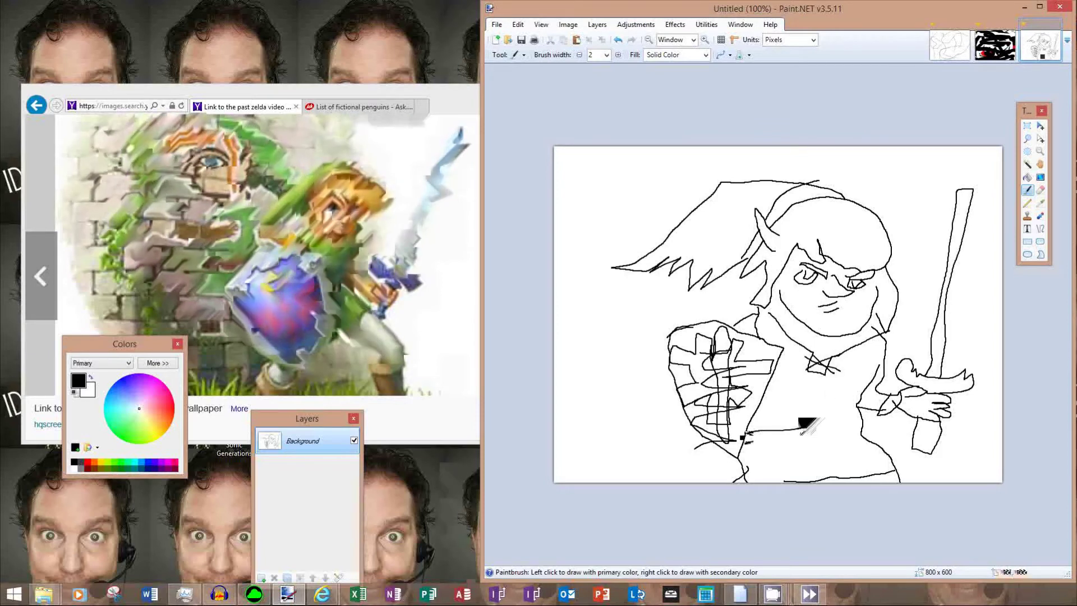
{"action": "mouse_move", "coordinate": [807, 425]}
{"action": "left_mouse_down"}
{"action": "mouse_move", "coordinate": [840, 437]}
{"action": "mouse_move", "coordinate": [809, 425]}
{"action": "left_mouse_up"}
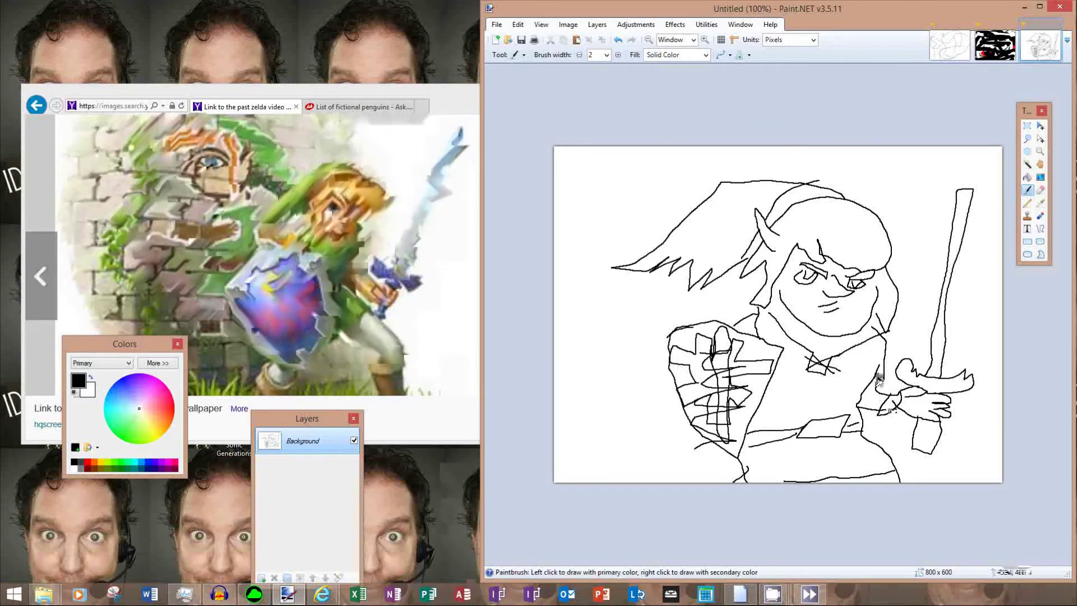
Draw a long wavy vertical line from the canvas's upper edge to its lower edge, beyond the cap's tip
{"action": "left_click_drag", "start_coordinate": [580, 148], "coordinate": [604, 482]}
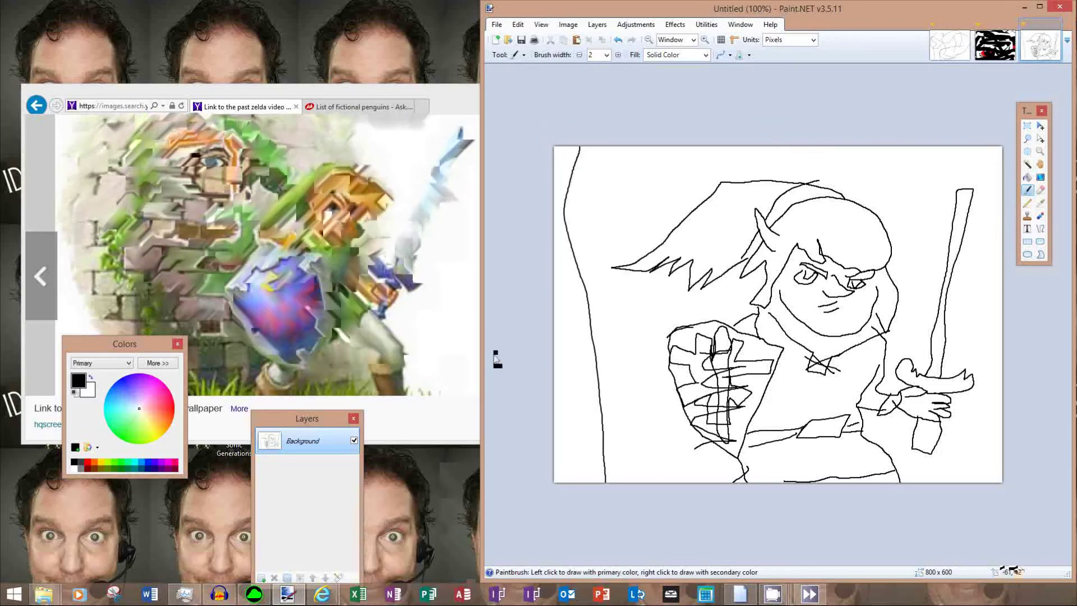
Try to fill the tunic with dark green using the Paint Bucket
{"action": "left_click", "coordinate": [1028, 177]}
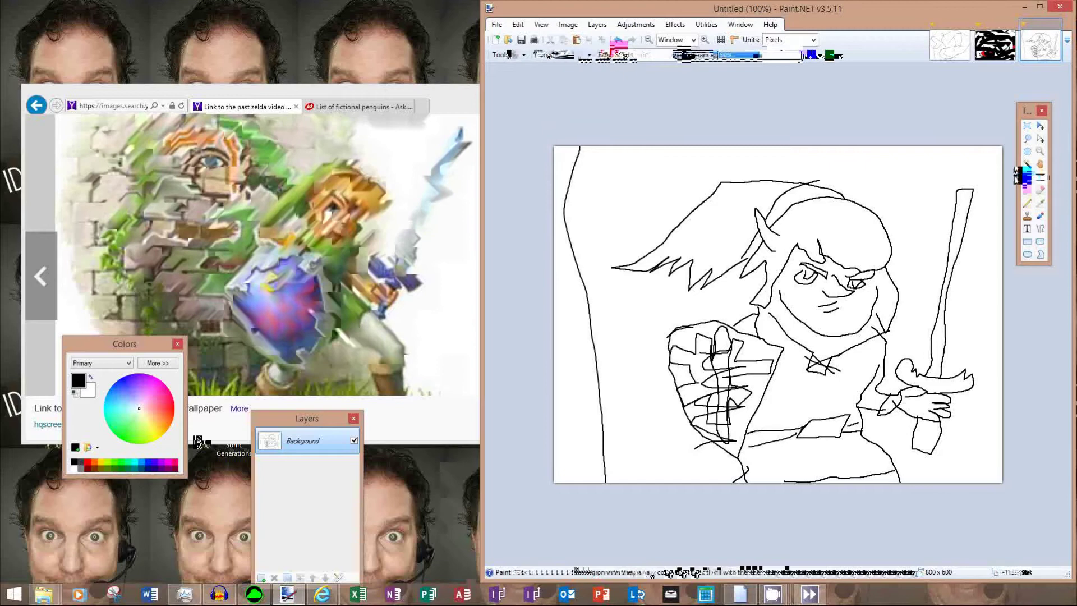
{"action": "left_click", "coordinate": [119, 469]}
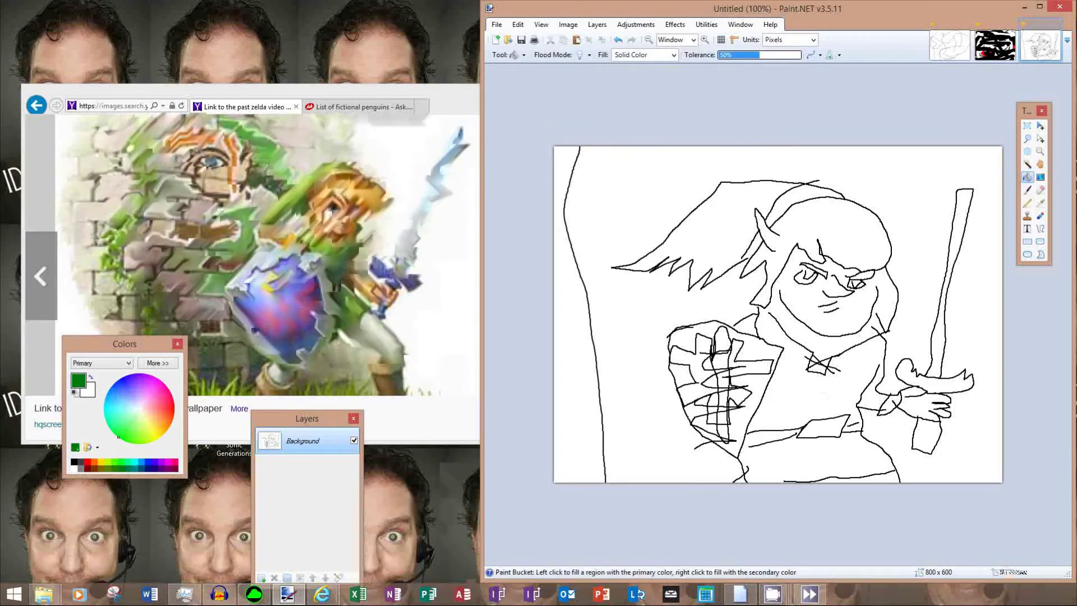
{"action": "left_click", "coordinate": [823, 396]}
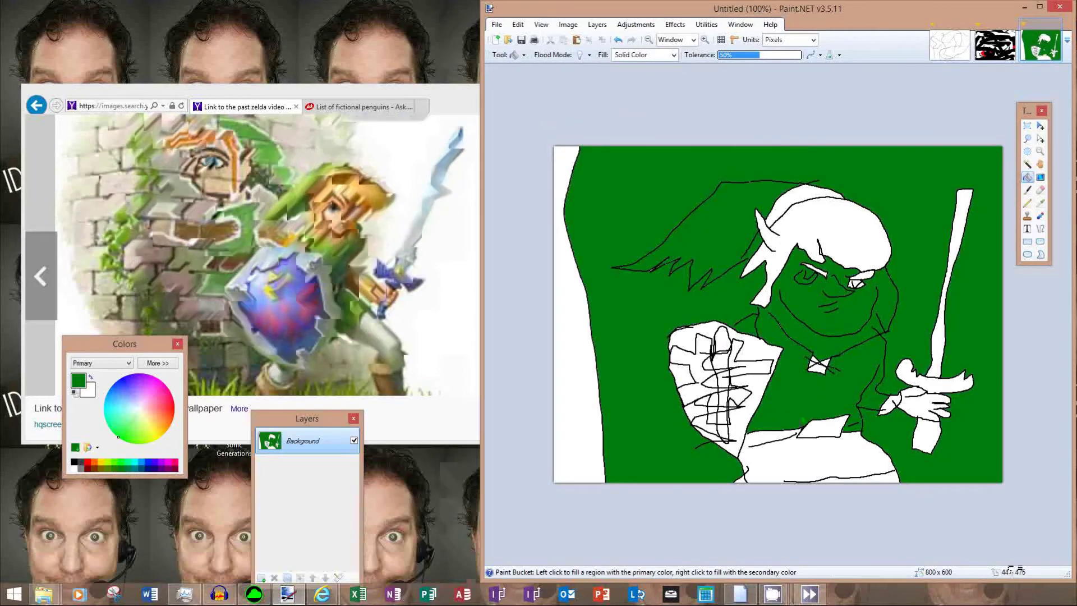
{"action": "key", "text": "ctrl+z"}
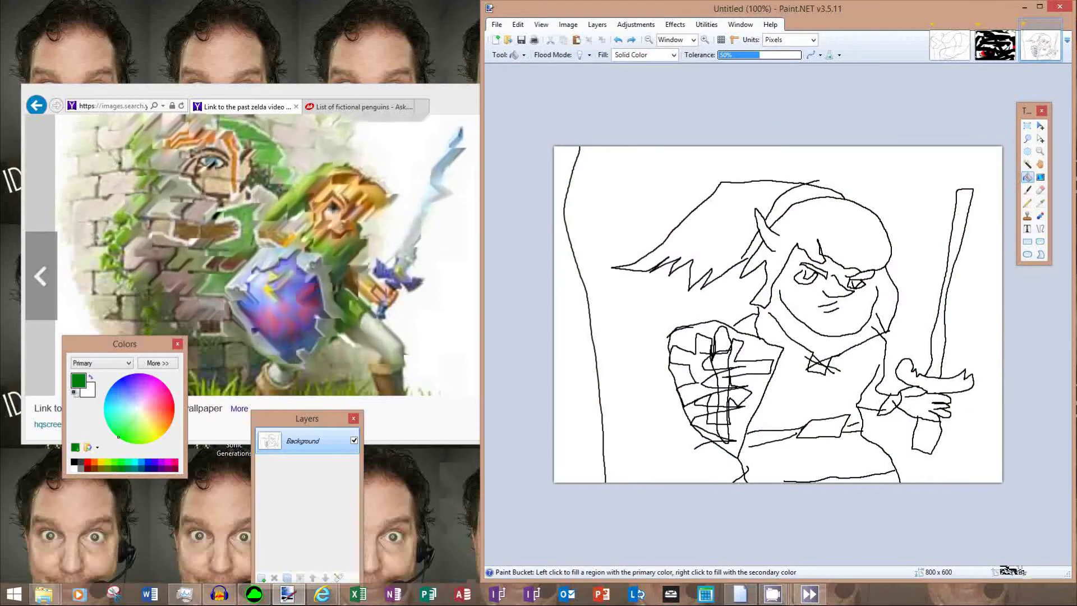
Close the outline gap between the hair and shoulder with a black brush stroke and fill the tunic with green
{"action": "left_click", "coordinate": [1027, 190]}
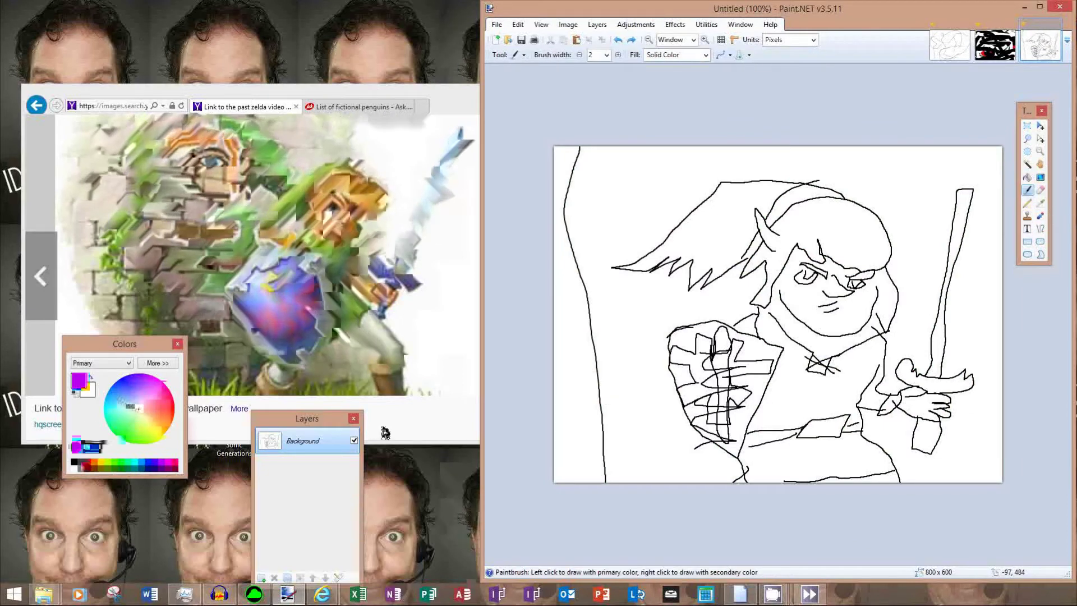
{"action": "left_click", "coordinate": [78, 462]}
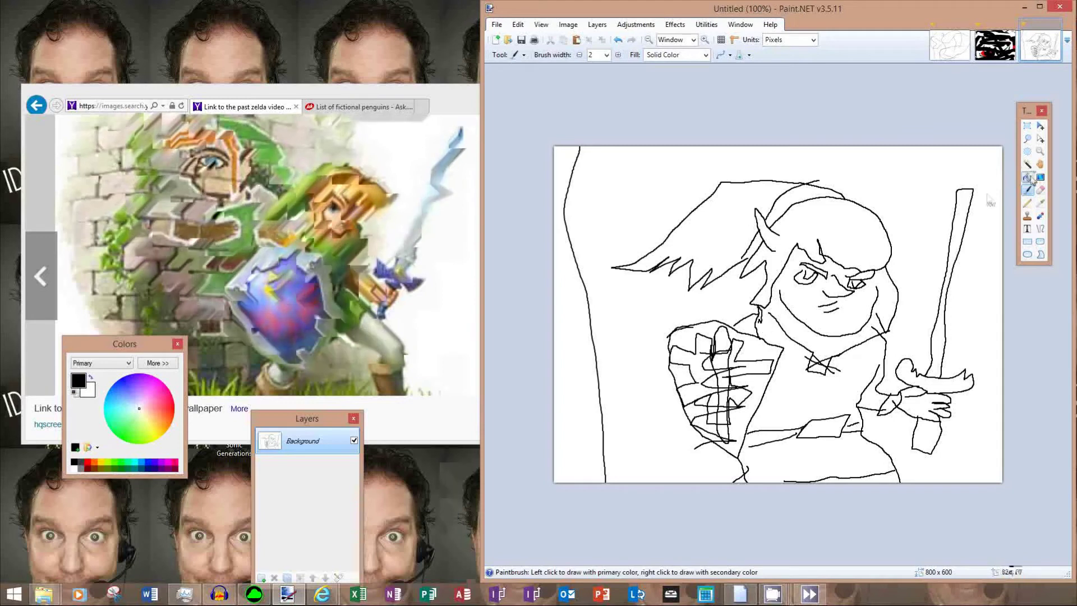
{"action": "left_click", "coordinate": [1028, 177]}
{"action": "left_click", "coordinate": [842, 401]}
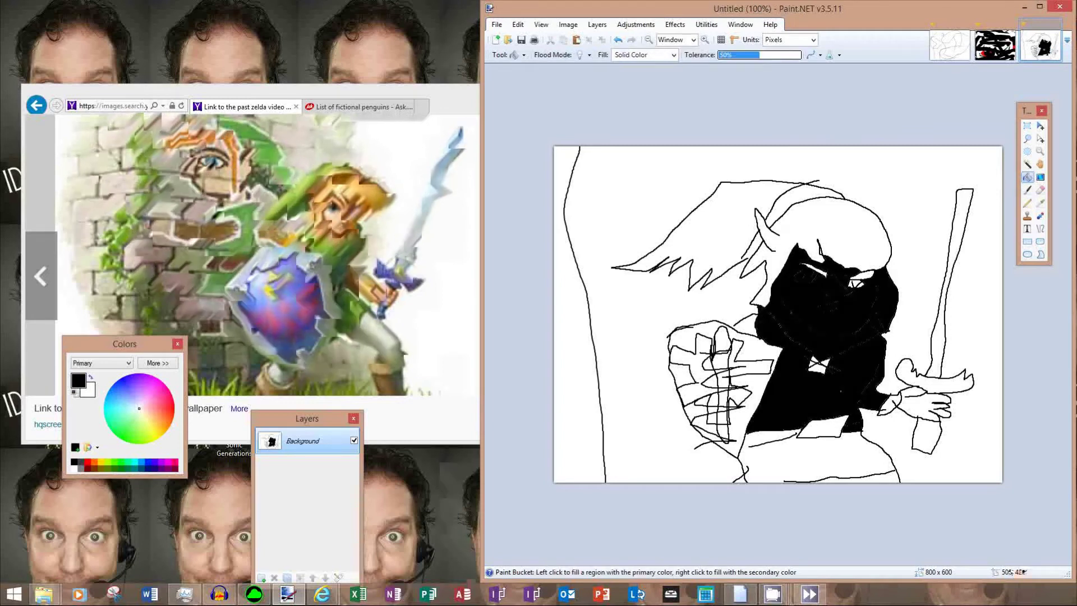
{"action": "key", "text": "ctrl+z"}
{"action": "left_click", "coordinate": [118, 436]}
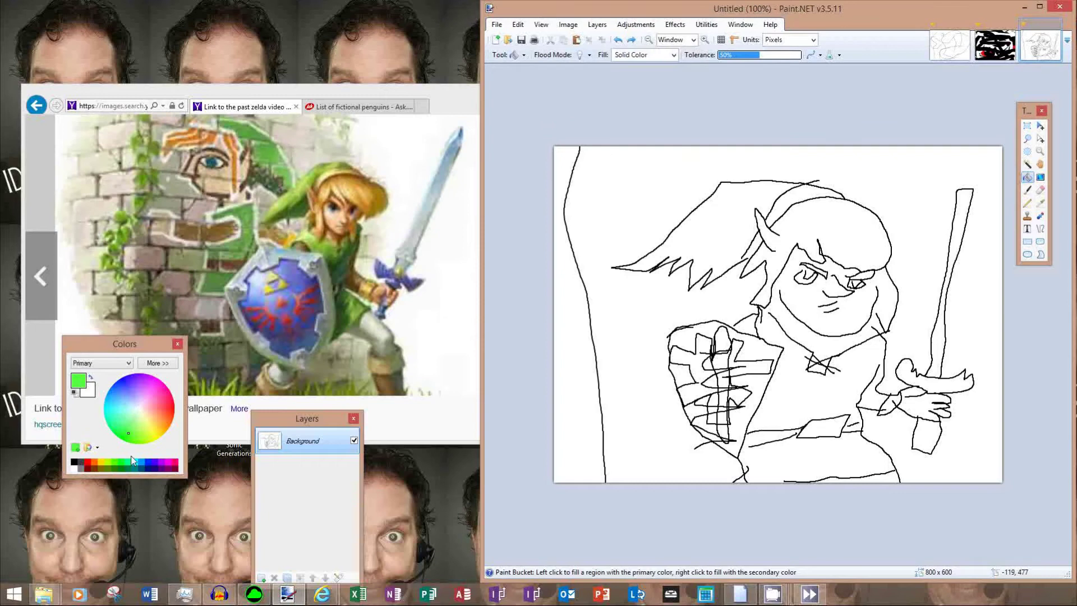
{"action": "left_click", "coordinate": [778, 408]}
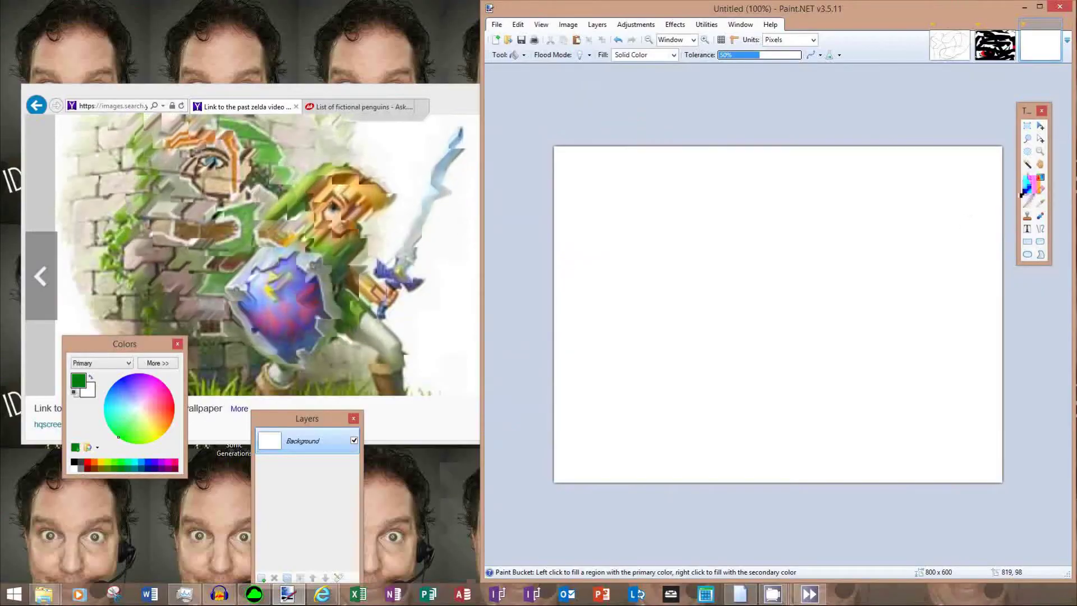
Draw a dark grey ground line across the blank canvas and a tower with battlements standing on it
{"action": "left_click", "coordinate": [1027, 189]}
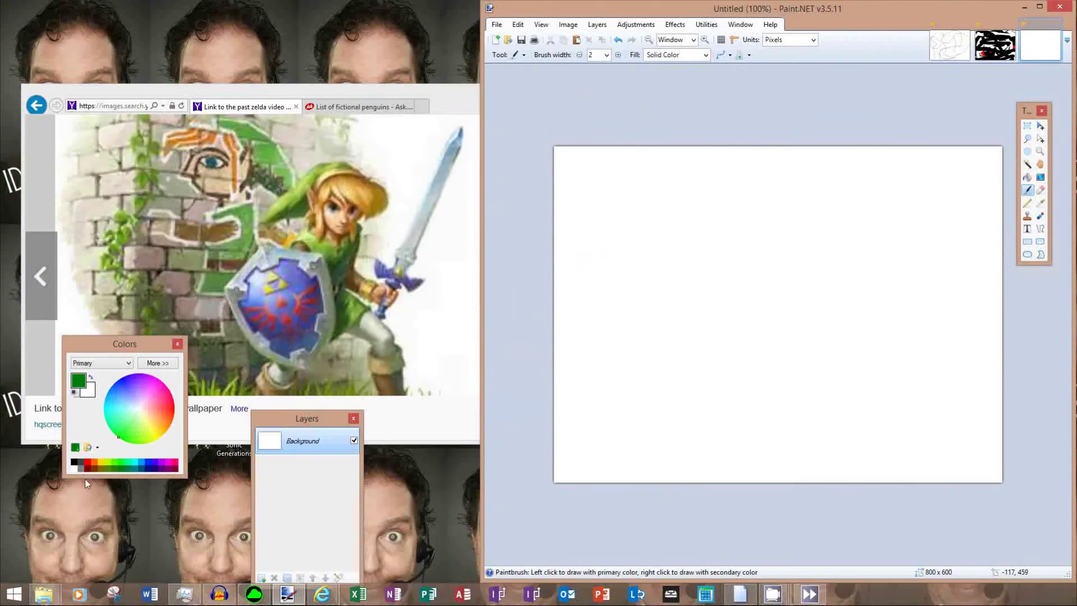
{"action": "left_click", "coordinate": [82, 465]}
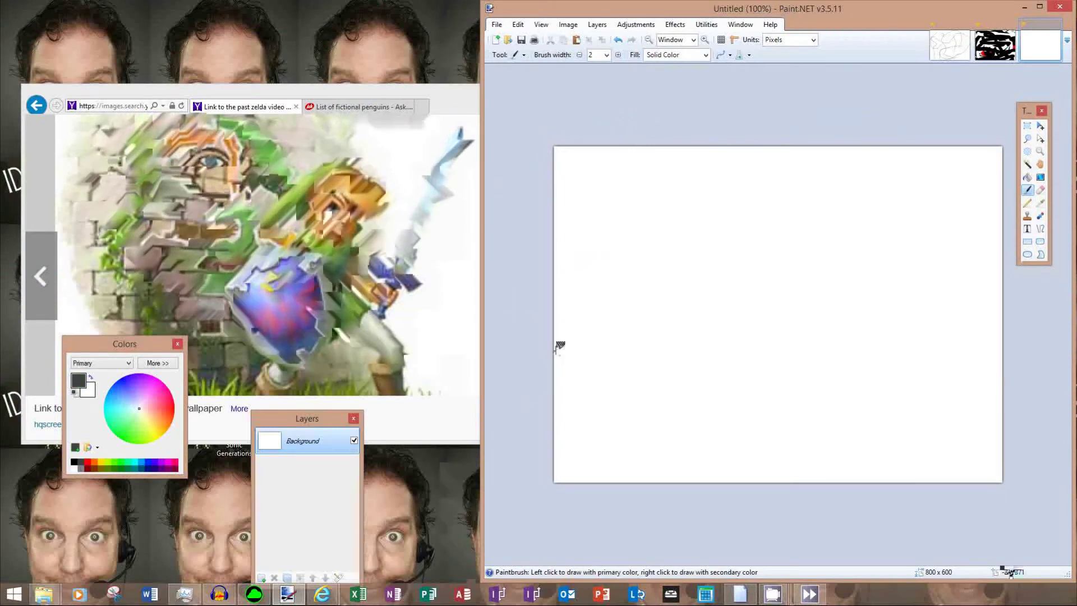
{"action": "mouse_move", "coordinate": [559, 345]}
{"action": "left_mouse_down"}
{"action": "mouse_move", "coordinate": [826, 316]}
{"action": "mouse_move", "coordinate": [1058, 353]}
{"action": "left_mouse_up"}
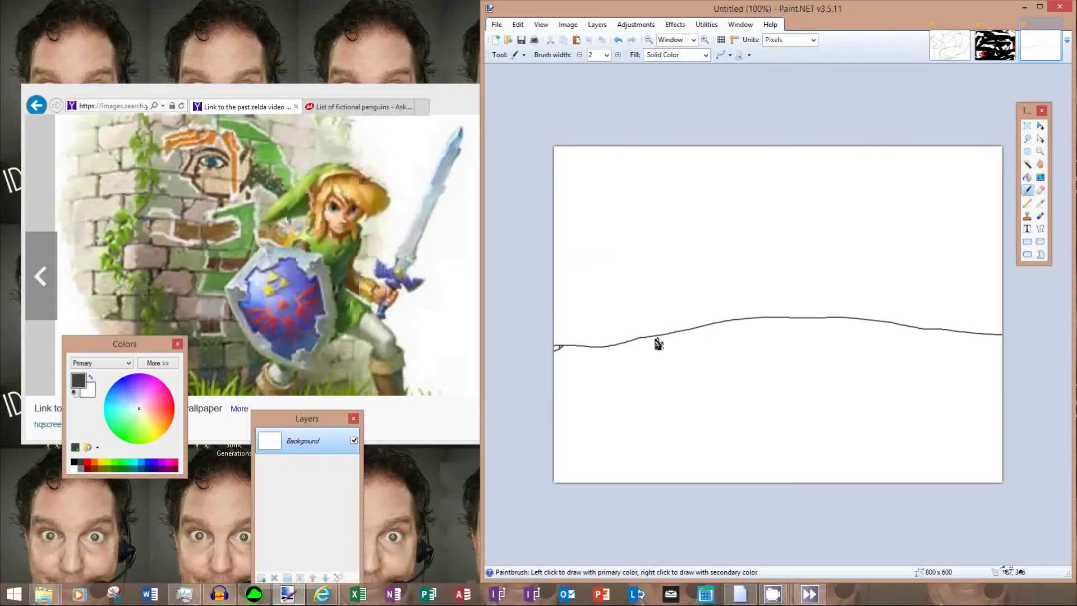
{"action": "mouse_move", "coordinate": [657, 340]}
{"action": "left_mouse_down"}
{"action": "mouse_move", "coordinate": [657, 284]}
{"action": "mouse_move", "coordinate": [639, 275]}
{"action": "mouse_move", "coordinate": [626, 226]}
{"action": "mouse_move", "coordinate": [668, 242]}
{"action": "mouse_move", "coordinate": [697, 209]}
{"action": "mouse_move", "coordinate": [699, 236]}
{"action": "mouse_move", "coordinate": [699, 210]}
{"action": "mouse_move", "coordinate": [725, 226]}
{"action": "mouse_move", "coordinate": [728, 255]}
{"action": "mouse_move", "coordinate": [701, 250]}
{"action": "mouse_move", "coordinate": [710, 342]}
{"action": "left_mouse_up"}
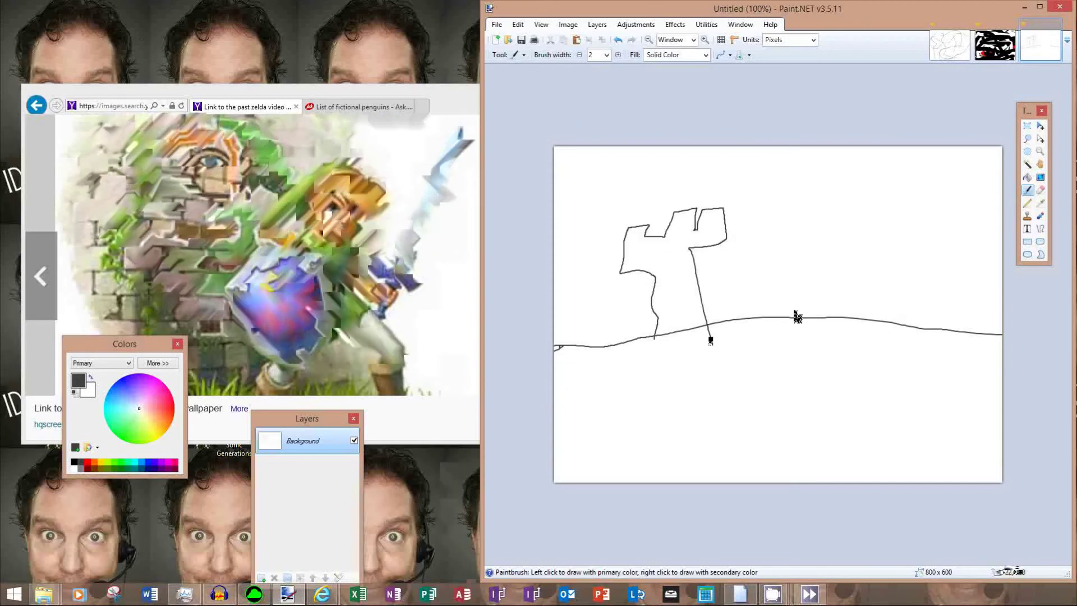
Extend the castle with a sloping wall, a pointed spire above it and a taller battlemented tower at its far end
{"action": "mouse_move", "coordinate": [688, 250]}
{"action": "left_mouse_down"}
{"action": "mouse_move", "coordinate": [880, 200]}
{"action": "mouse_move", "coordinate": [911, 244]}
{"action": "mouse_move", "coordinate": [900, 334]}
{"action": "left_mouse_up"}
{"action": "mouse_move", "coordinate": [767, 220]}
{"action": "left_mouse_down"}
{"action": "mouse_move", "coordinate": [784, 150]}
{"action": "mouse_move", "coordinate": [805, 221]}
{"action": "left_mouse_up"}
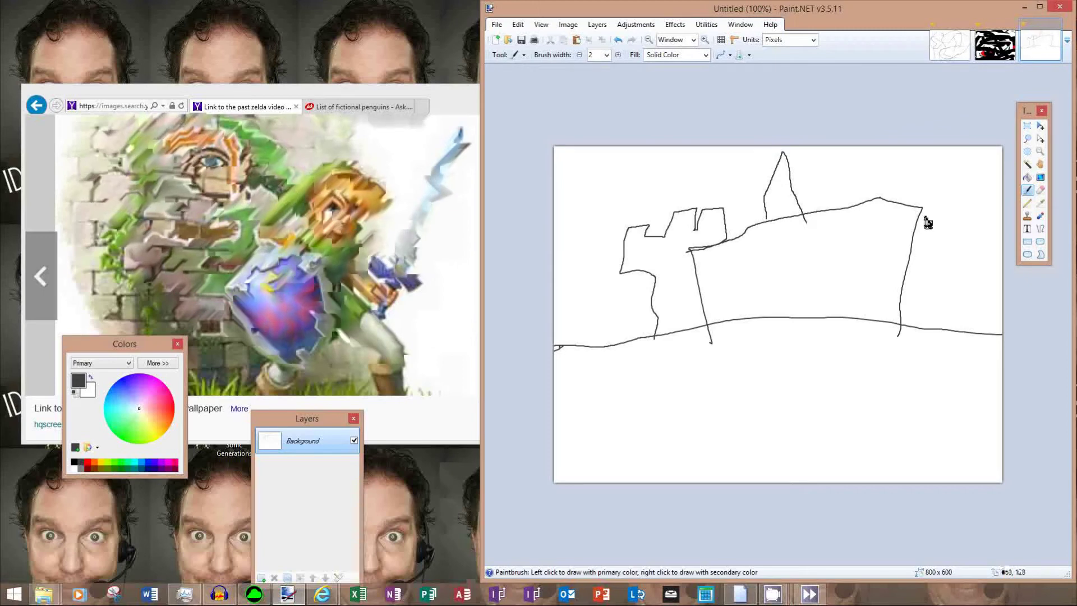
{"action": "mouse_move", "coordinate": [899, 175]}
{"action": "left_mouse_down"}
{"action": "mouse_move", "coordinate": [915, 164]}
{"action": "mouse_move", "coordinate": [996, 162]}
{"action": "left_mouse_up"}
{"action": "mouse_move", "coordinate": [927, 159]}
{"action": "left_mouse_down"}
{"action": "mouse_move", "coordinate": [954, 172]}
{"action": "mouse_move", "coordinate": [978, 157]}
{"action": "mouse_move", "coordinate": [955, 201]}
{"action": "mouse_move", "coordinate": [966, 336]}
{"action": "left_mouse_up"}
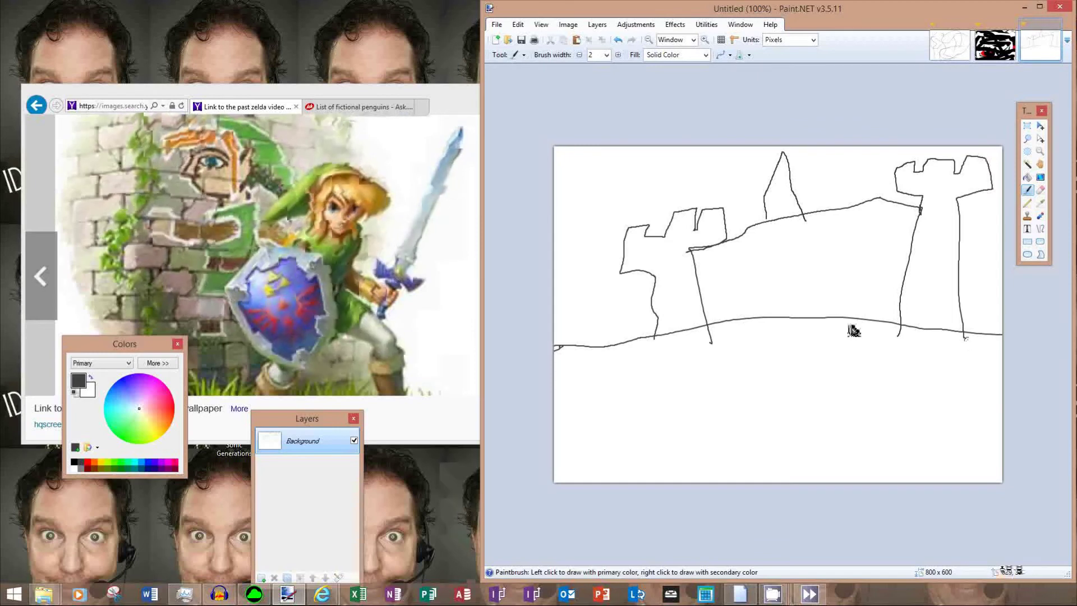
Draw an arched double door with a dividing line and two knobs in the castle wall
{"action": "mouse_move", "coordinate": [780, 317]}
{"action": "left_mouse_down"}
{"action": "mouse_move", "coordinate": [794, 255]}
{"action": "mouse_move", "coordinate": [828, 276]}
{"action": "mouse_move", "coordinate": [842, 319]}
{"action": "left_mouse_up"}
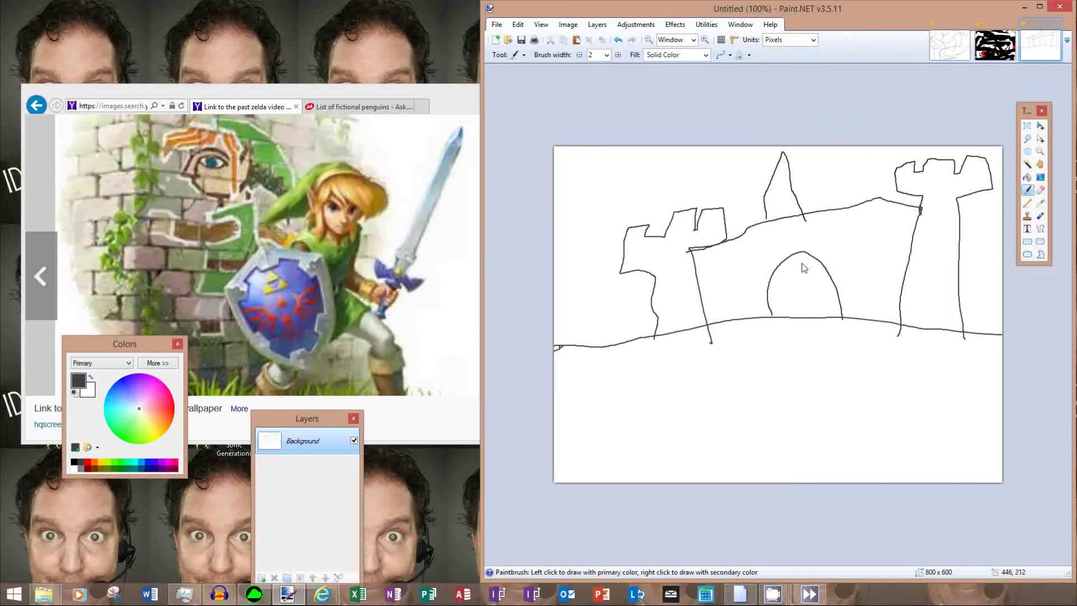
{"action": "left_click_drag", "start_coordinate": [796, 258], "coordinate": [806, 328]}
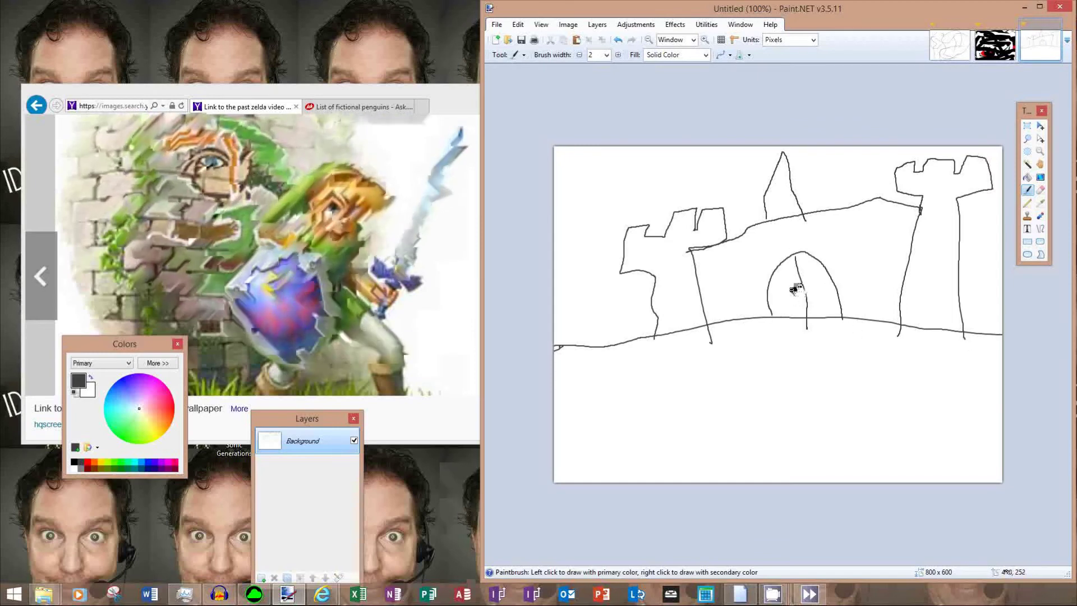
{"action": "left_click_drag", "start_coordinate": [814, 285], "coordinate": [819, 289]}
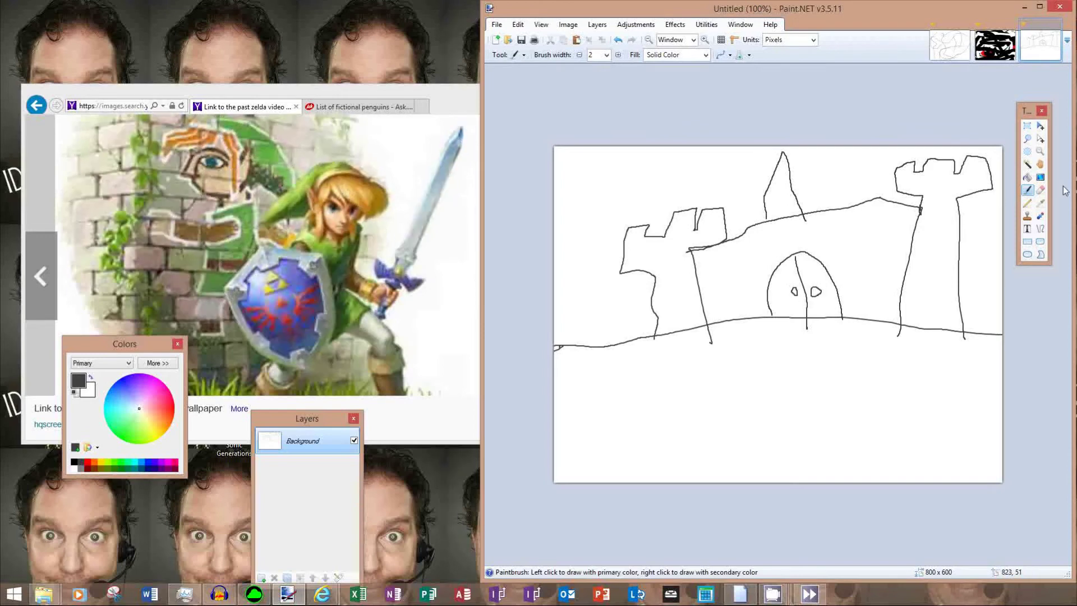
Draw six round heads on long wavy stems in red in front of the castle
{"action": "mouse_move", "coordinate": [163, 407]}
{"action": "left_mouse_down"}
{"action": "mouse_move", "coordinate": [147, 403]}
{"action": "mouse_move", "coordinate": [176, 411]}
{"action": "left_mouse_up"}
{"action": "mouse_move", "coordinate": [701, 356]}
{"action": "left_mouse_down"}
{"action": "mouse_move", "coordinate": [662, 371]}
{"action": "mouse_move", "coordinate": [708, 371]}
{"action": "mouse_move", "coordinate": [682, 372]}
{"action": "mouse_move", "coordinate": [688, 462]}
{"action": "left_mouse_up"}
{"action": "mouse_move", "coordinate": [775, 323]}
{"action": "left_mouse_down"}
{"action": "mouse_move", "coordinate": [759, 331]}
{"action": "mouse_move", "coordinate": [764, 392]}
{"action": "mouse_move", "coordinate": [751, 443]}
{"action": "left_mouse_up"}
{"action": "mouse_move", "coordinate": [871, 283]}
{"action": "left_mouse_down"}
{"action": "mouse_move", "coordinate": [873, 315]}
{"action": "mouse_move", "coordinate": [863, 313]}
{"action": "mouse_move", "coordinate": [860, 431]}
{"action": "left_mouse_up"}
{"action": "mouse_move", "coordinate": [742, 271]}
{"action": "left_mouse_down"}
{"action": "mouse_move", "coordinate": [742, 298]}
{"action": "mouse_move", "coordinate": [743, 387]}
{"action": "left_mouse_up"}
{"action": "left_click_drag", "start_coordinate": [830, 352], "coordinate": [763, 477]}
{"action": "mouse_move", "coordinate": [894, 248]}
{"action": "left_mouse_down"}
{"action": "mouse_move", "coordinate": [885, 274]}
{"action": "mouse_move", "coordinate": [886, 247]}
{"action": "left_mouse_up"}
{"action": "mouse_move", "coordinate": [879, 283]}
{"action": "left_mouse_down"}
{"action": "mouse_move", "coordinate": [891, 329]}
{"action": "mouse_move", "coordinate": [877, 452]}
{"action": "left_mouse_up"}
Erase the whole castle drawing down to a transparent canvas, enlarging the eraser width to 12 and finally to 300
{"action": "left_click", "coordinate": [1041, 189]}
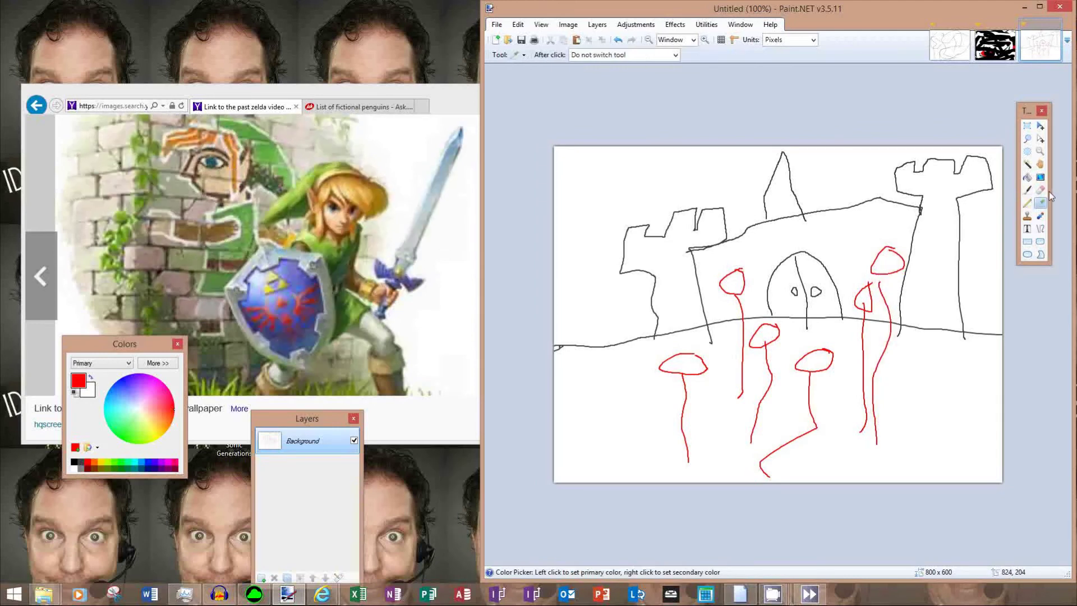
{"action": "mouse_move", "coordinate": [570, 290]}
{"action": "left_mouse_down"}
{"action": "mouse_move", "coordinate": [346, 396]}
{"action": "mouse_move", "coordinate": [597, 321]}
{"action": "left_mouse_up"}
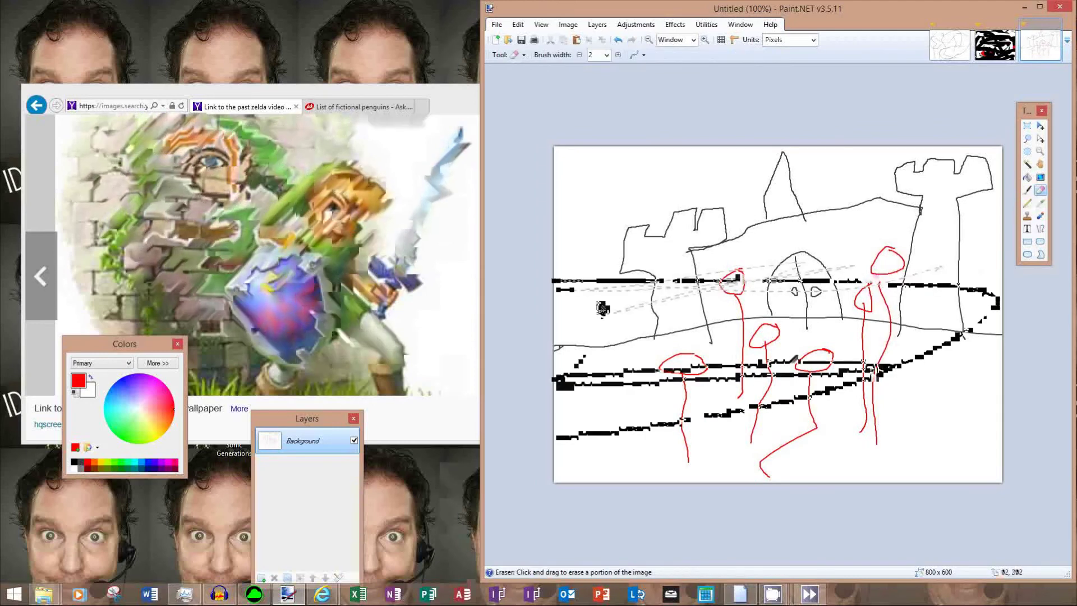
{"action": "left_click", "coordinate": [607, 58]}
{"action": "left_click", "coordinate": [600, 147]}
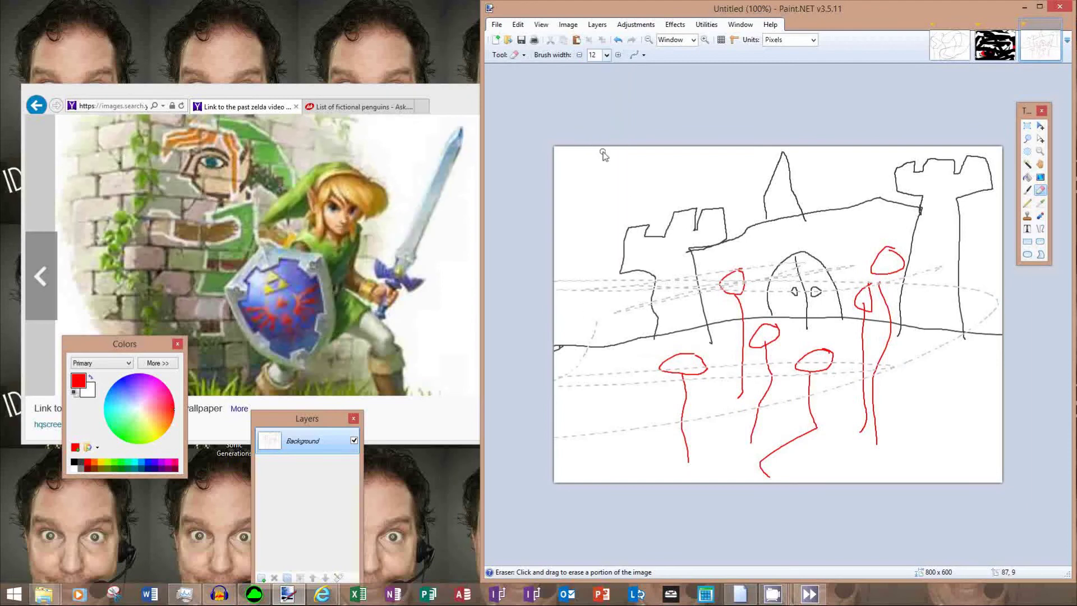
{"action": "mouse_move", "coordinate": [589, 235]}
{"action": "left_mouse_down"}
{"action": "mouse_move", "coordinate": [889, 246]}
{"action": "mouse_move", "coordinate": [556, 298]}
{"action": "left_mouse_up"}
{"action": "left_click", "coordinate": [607, 55]}
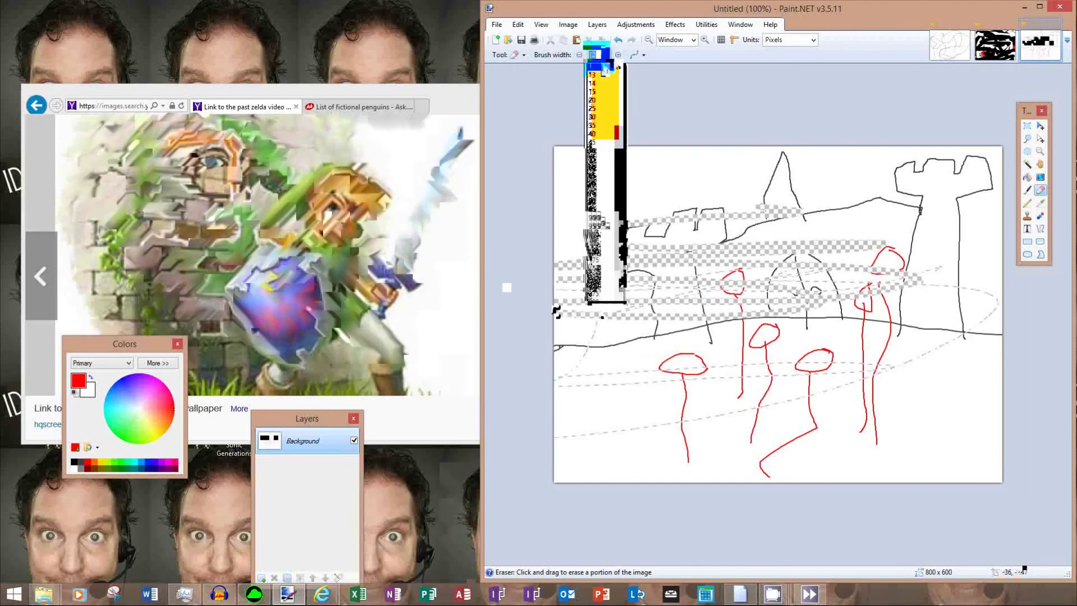
{"action": "mouse_move", "coordinate": [618, 133]}
{"action": "left_mouse_down"}
{"action": "mouse_move", "coordinate": [618, 238]}
{"action": "mouse_move", "coordinate": [650, 205]}
{"action": "left_mouse_up"}
{"action": "left_click", "coordinate": [706, 237]}
{"action": "left_click", "coordinate": [607, 55]}
{"action": "mouse_move", "coordinate": [619, 133]}
{"action": "left_mouse_down"}
{"action": "mouse_move", "coordinate": [618, 224]}
{"action": "mouse_move", "coordinate": [604, 244]}
{"action": "mouse_move", "coordinate": [487, 232]}
{"action": "mouse_move", "coordinate": [542, 203]}
{"action": "mouse_move", "coordinate": [700, 235]}
{"action": "mouse_move", "coordinate": [1008, 441]}
{"action": "left_mouse_up"}
{"action": "left_click", "coordinate": [602, 248]}
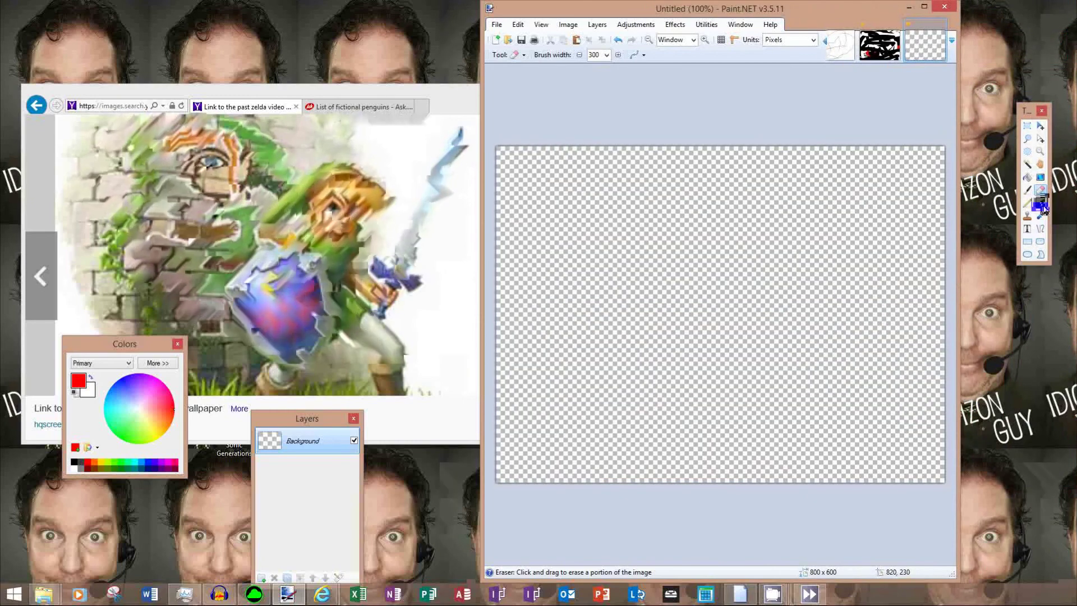
Paint broad orange strokes over most of the transparent canvas with the Paintbrush at width 300
{"action": "left_click", "coordinate": [1028, 191]}
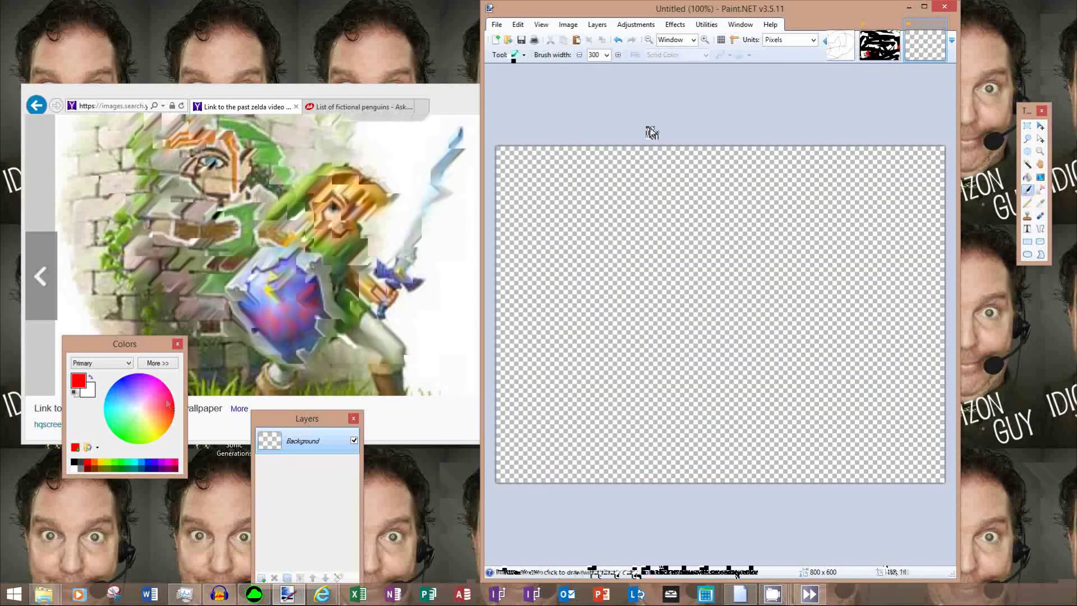
{"action": "left_click_drag", "start_coordinate": [161, 435], "coordinate": [172, 417]}
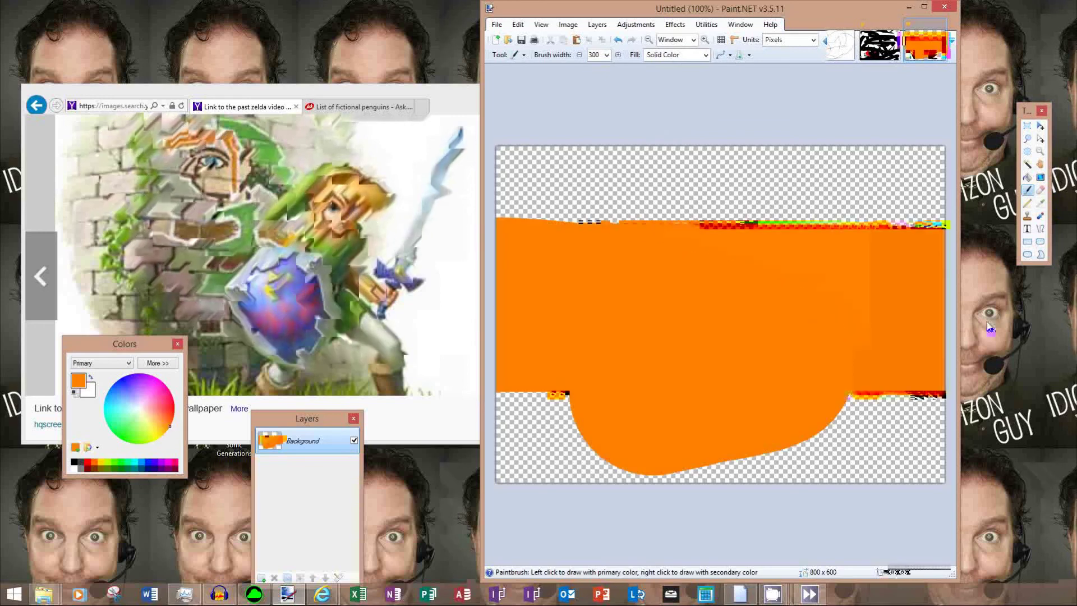
Set the primary colour to red and open the choice of brush widths
{"action": "left_click", "coordinate": [173, 409]}
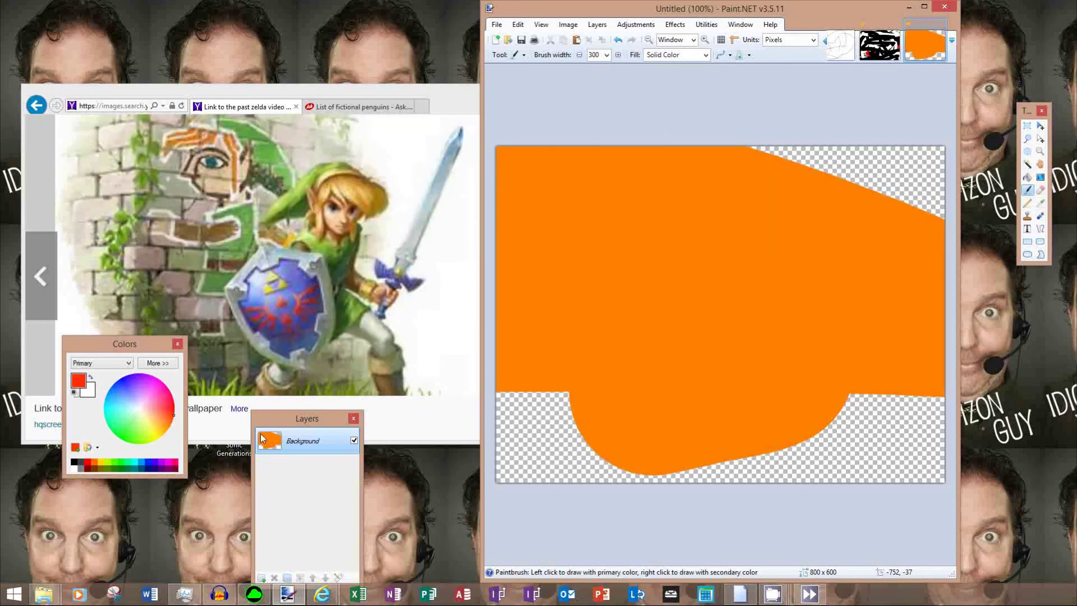
{"action": "left_click", "coordinate": [606, 55]}
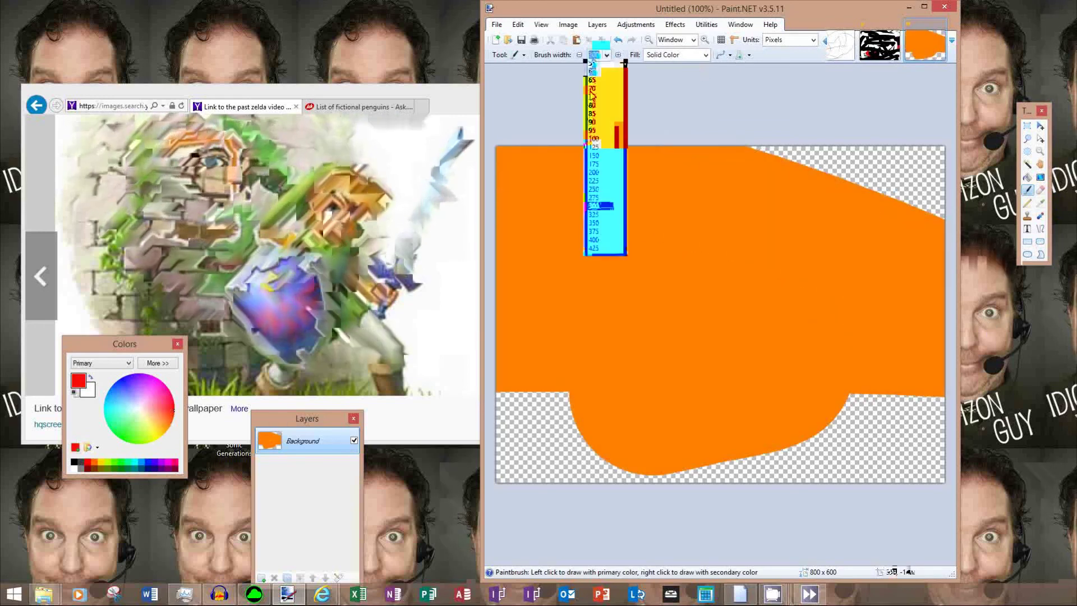